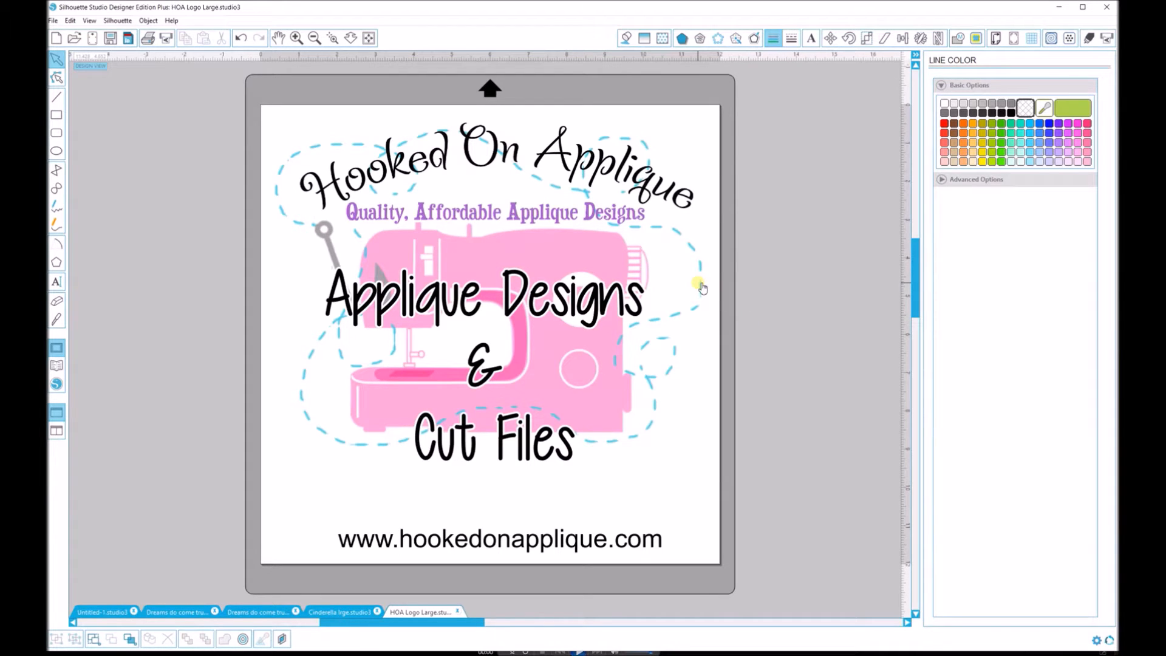
Bring up the Dreams do come true DXF design
{"action": "left_click", "coordinate": [115, 612]}
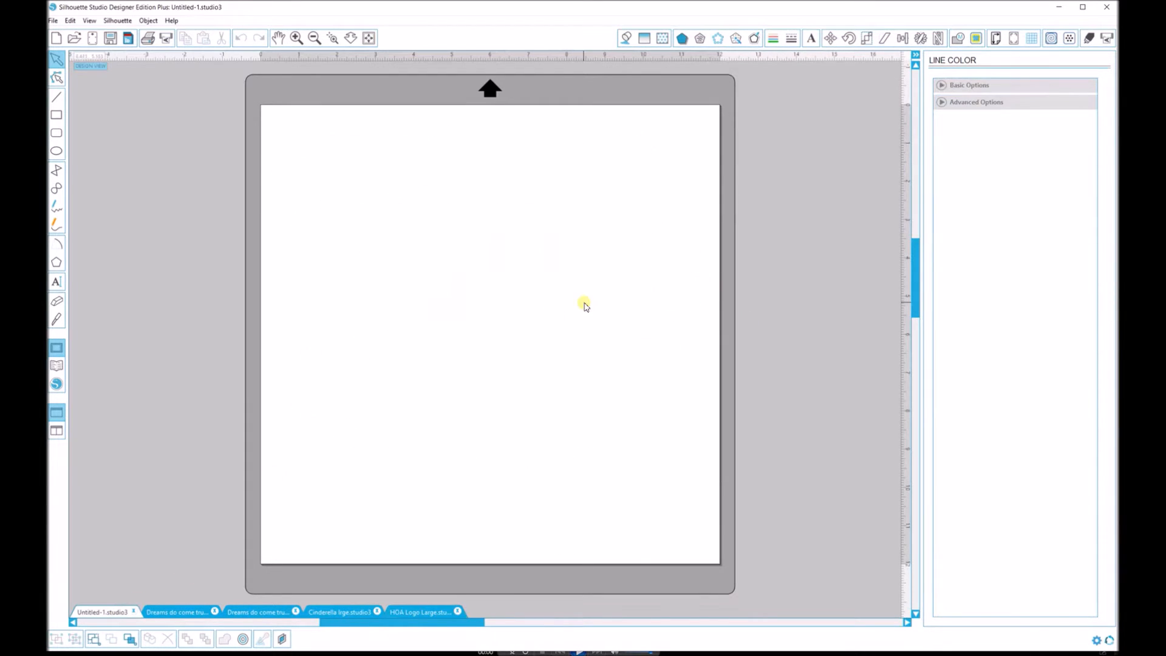
{"action": "left_click", "coordinate": [190, 612]}
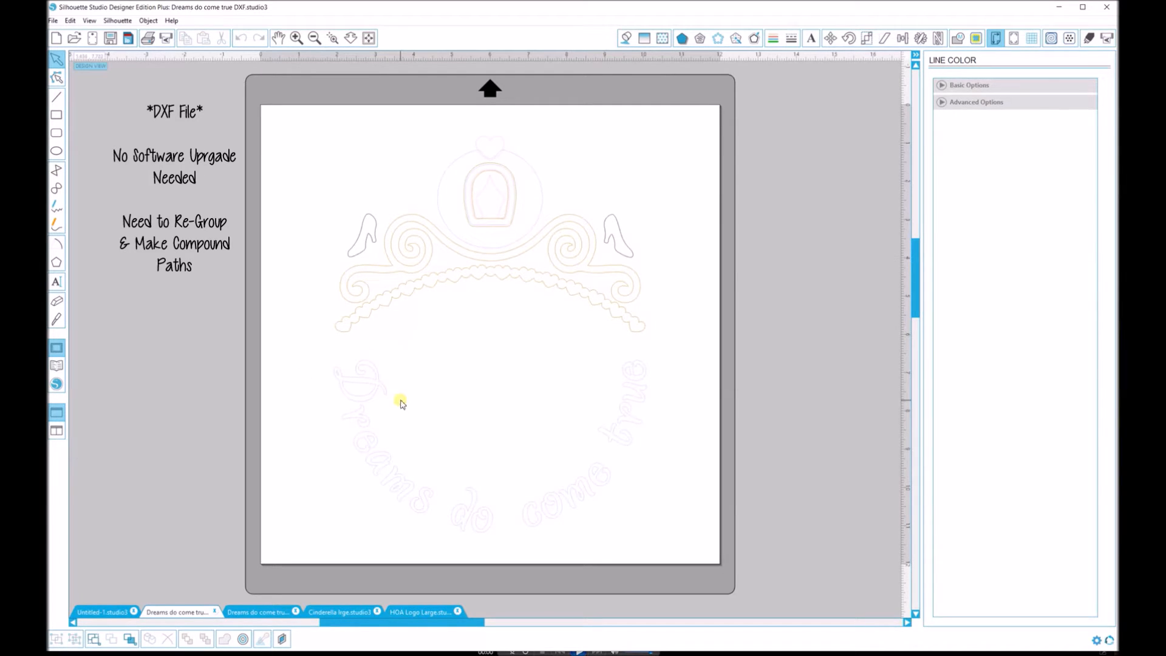
Move the loose pieces of the letter D into the empty area under the beaded arch and fill them light blue
{"action": "left_click", "coordinate": [372, 385]}
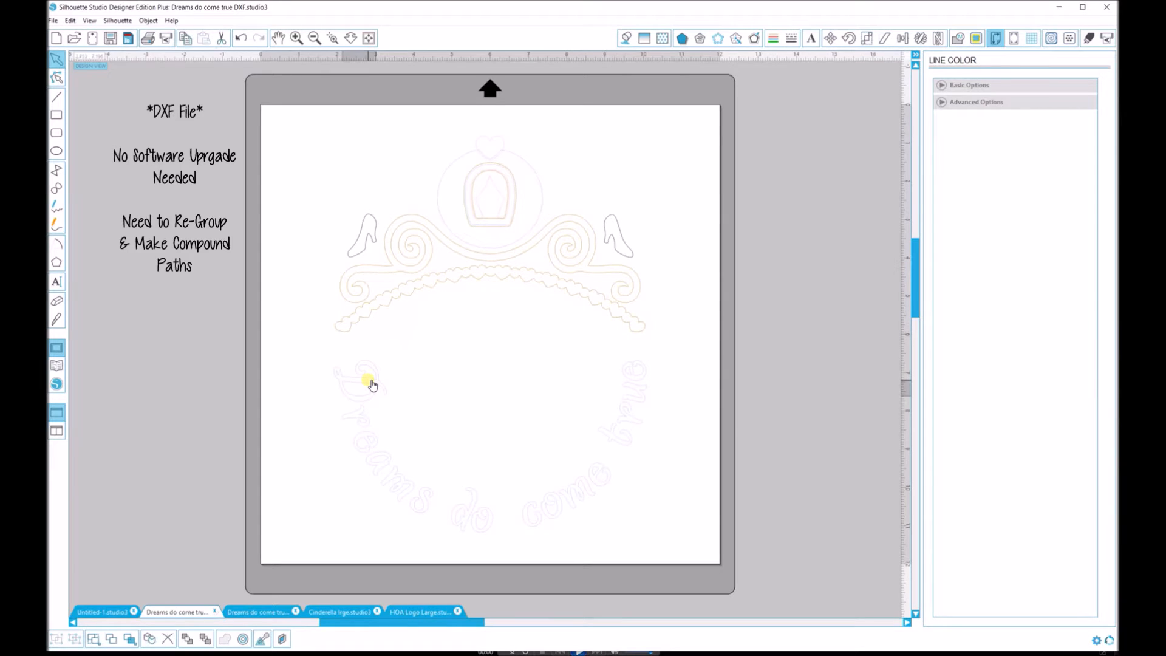
{"action": "left_click_drag", "start_coordinate": [373, 384], "coordinate": [471, 337]}
{"action": "left_click", "coordinate": [343, 369]}
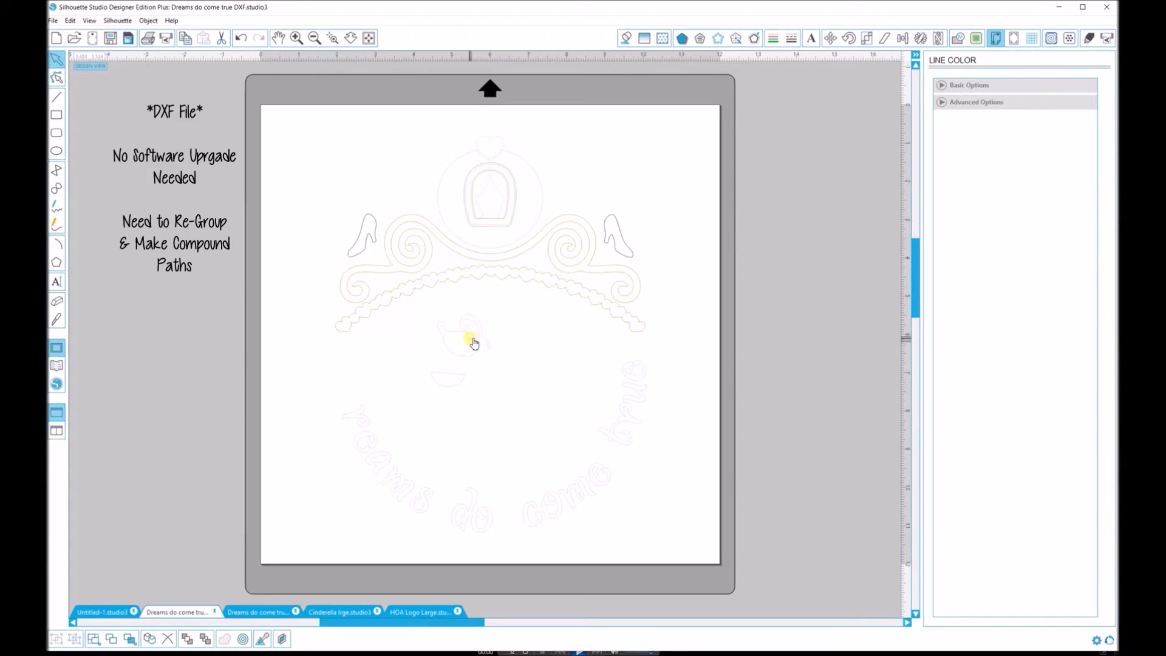
{"action": "left_click_drag", "start_coordinate": [403, 325], "coordinate": [524, 408]}
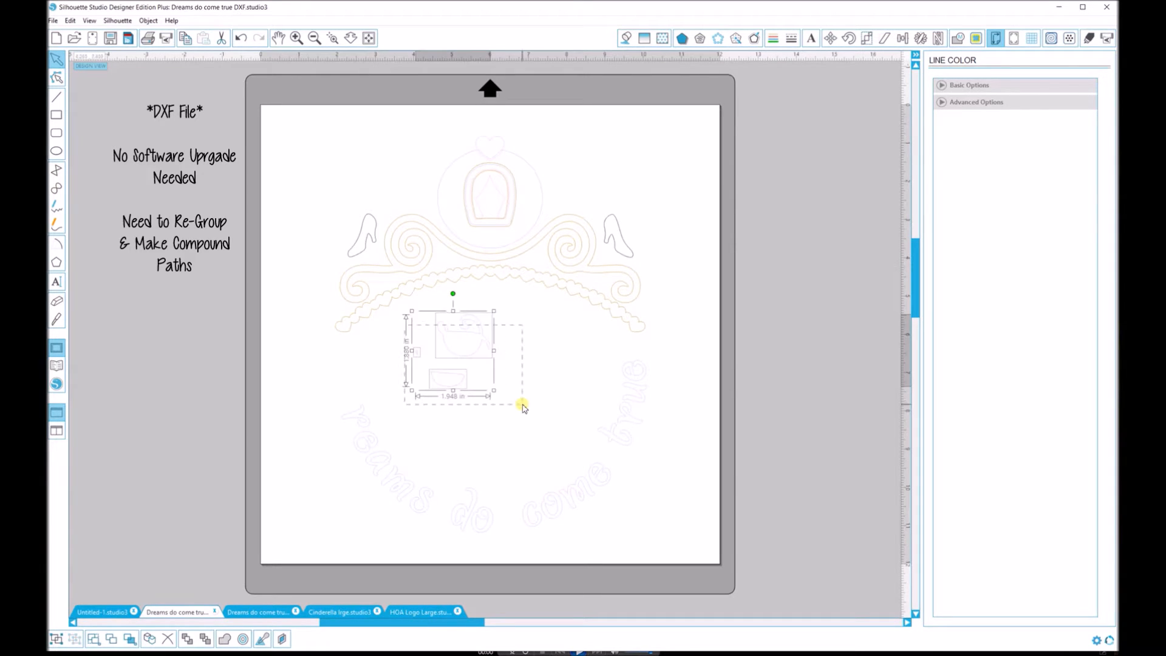
{"action": "left_click", "coordinate": [625, 38]}
{"action": "left_click", "coordinate": [953, 86]}
{"action": "left_click", "coordinate": [1041, 153]}
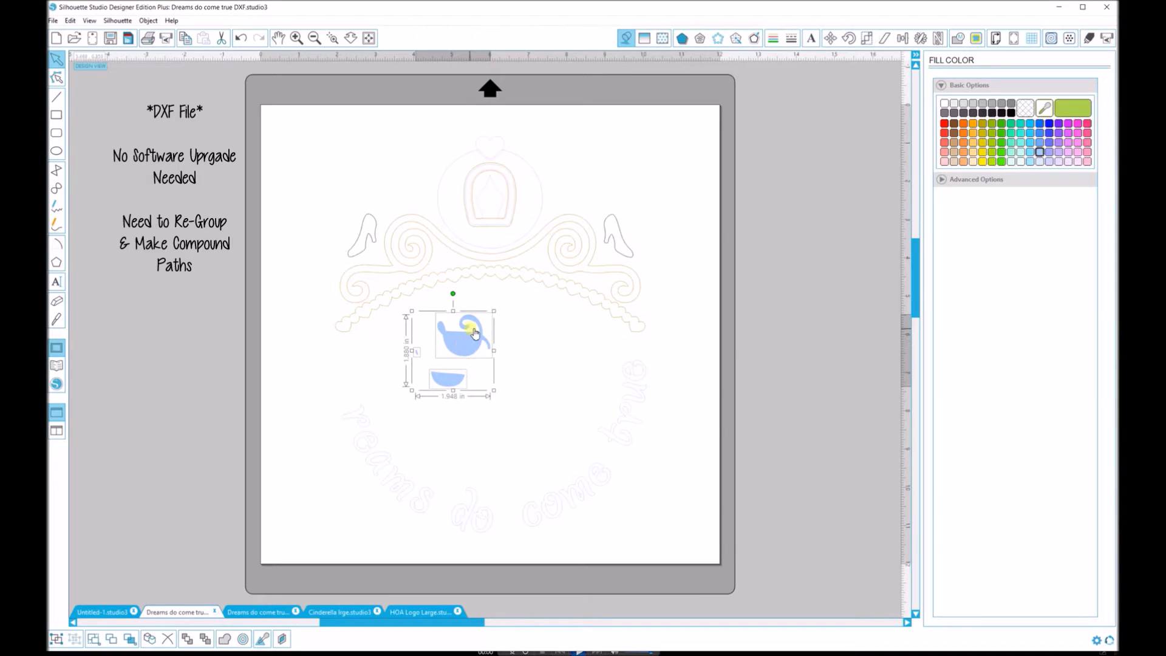
{"action": "left_click", "coordinate": [526, 339]}
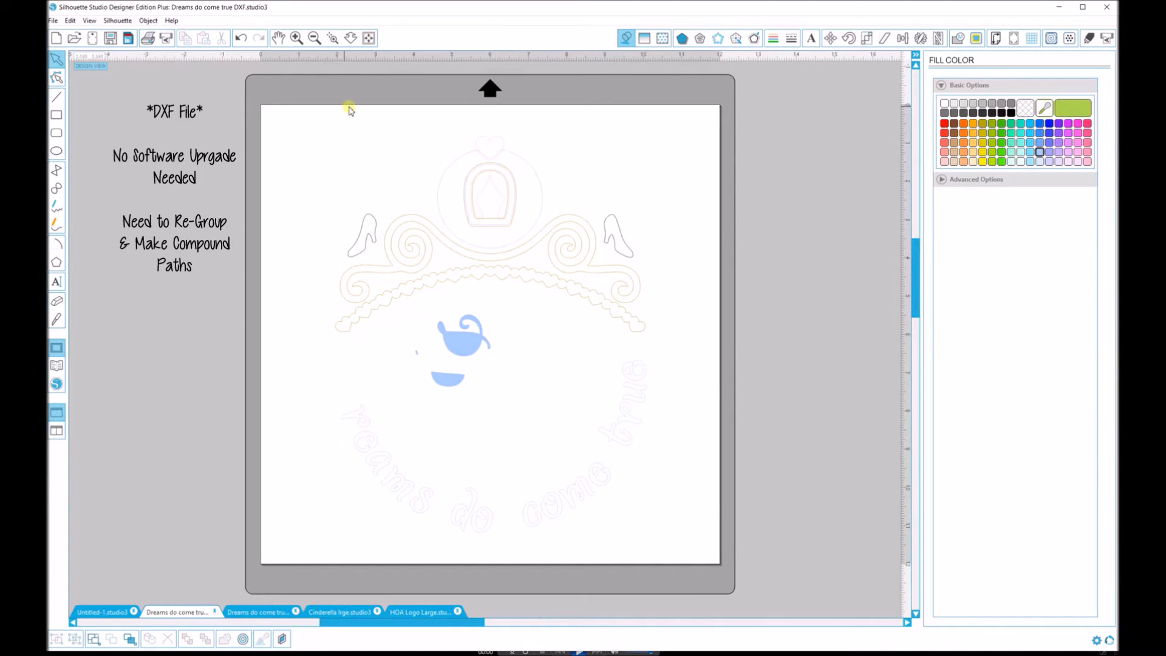
Undo the light blue fill and all moves of the letter D's pieces
{"action": "left_click", "coordinate": [242, 38]}
{"action": "left_click", "coordinate": [242, 38]}
{"action": "left_click", "coordinate": [241, 38]}
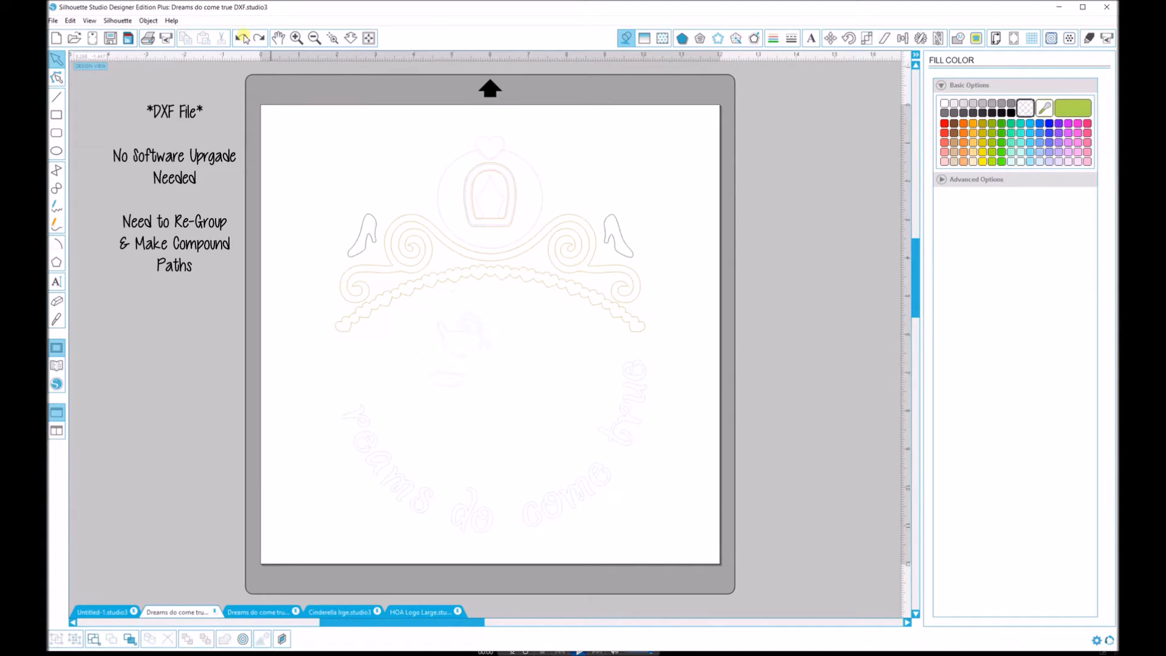
{"action": "left_click", "coordinate": [241, 37]}
{"action": "left_click", "coordinate": [241, 37]}
{"action": "left_click", "coordinate": [242, 38]}
{"action": "left_click", "coordinate": [241, 38]}
{"action": "left_click", "coordinate": [243, 38]}
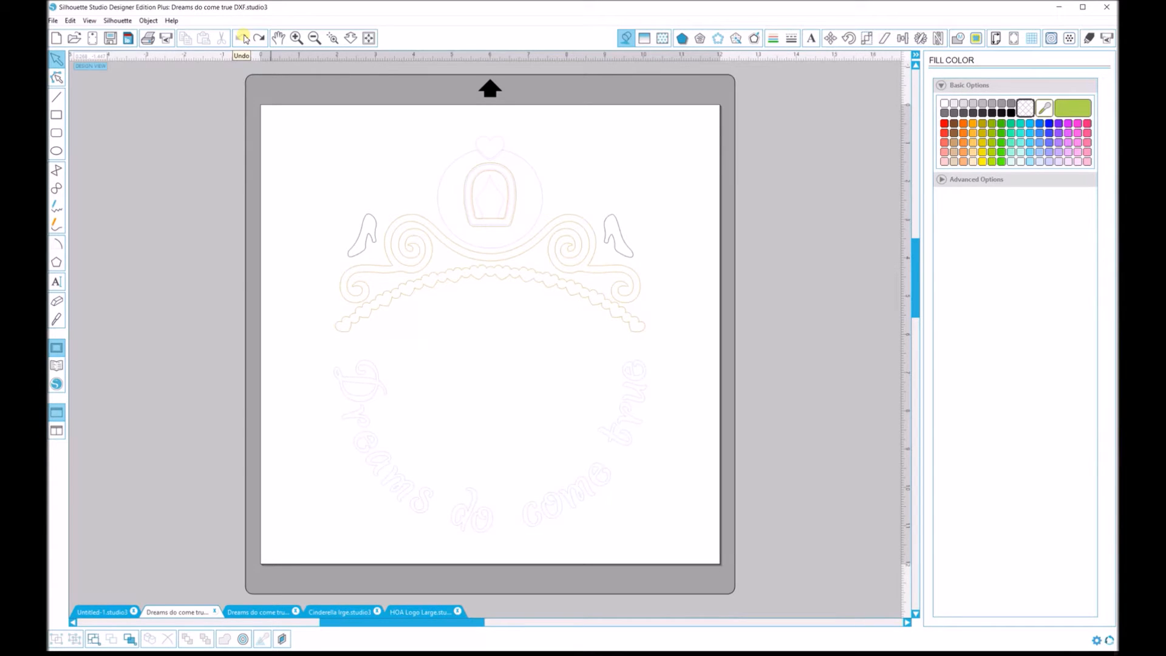
{"action": "left_click", "coordinate": [243, 38]}
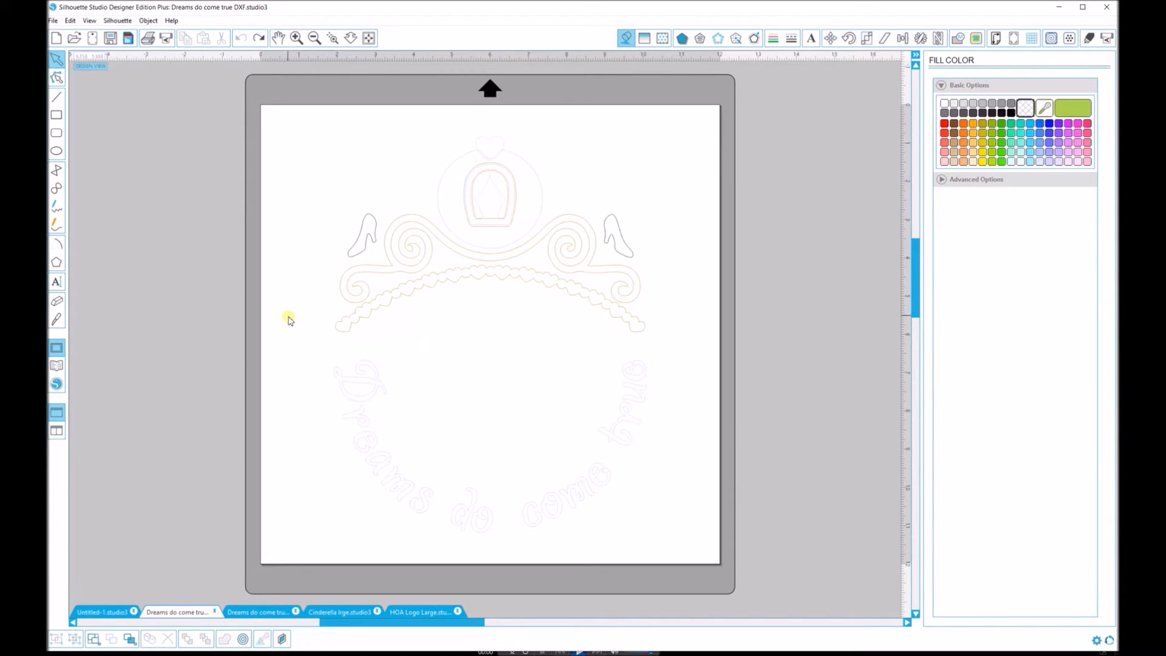
Combine all pieces of the curved "Dreams do come true" lettering into one compound path and fill it light blue
{"action": "left_click_drag", "start_coordinate": [312, 359], "coordinate": [675, 546]}
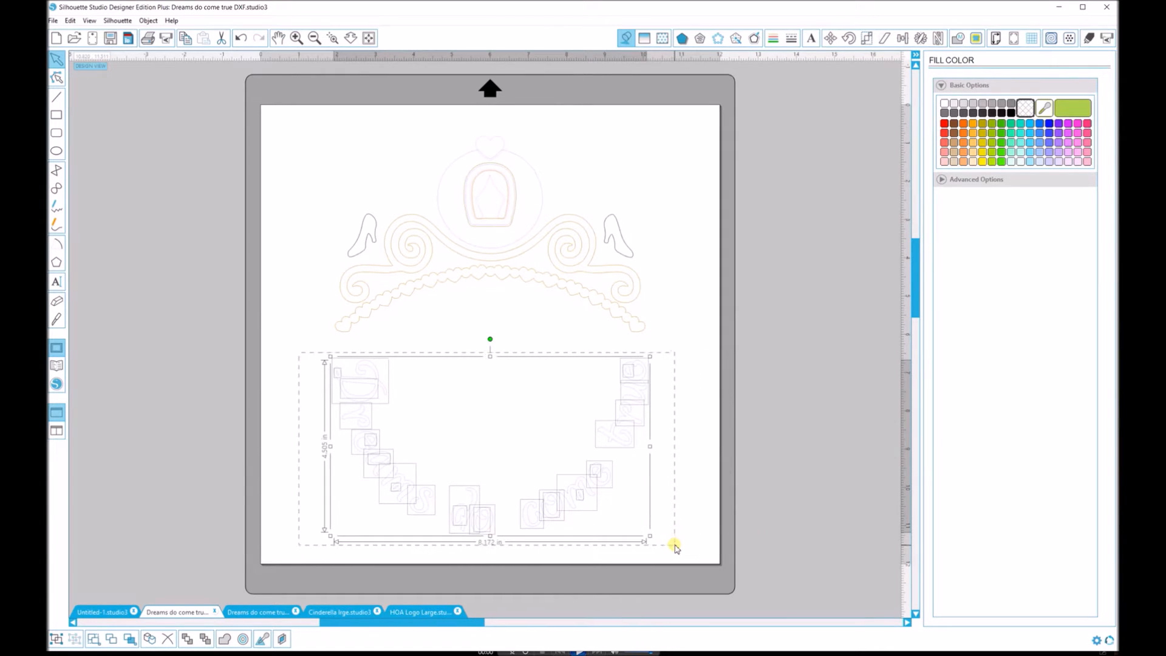
{"action": "right_click", "coordinate": [551, 389]}
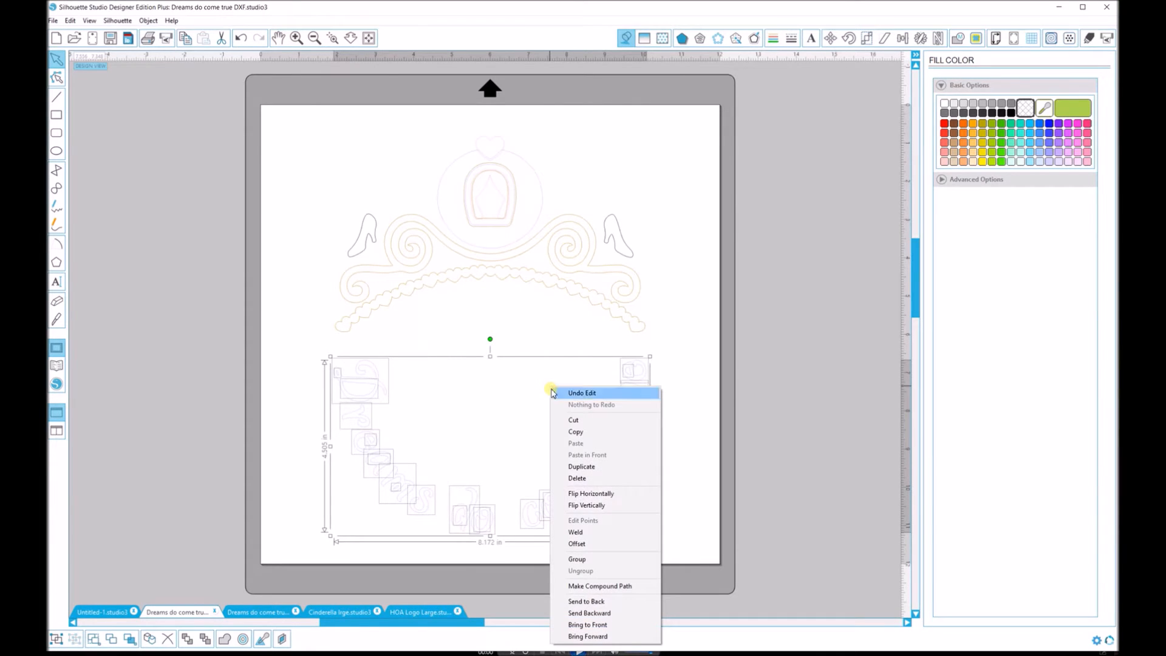
{"action": "left_click", "coordinate": [594, 587]}
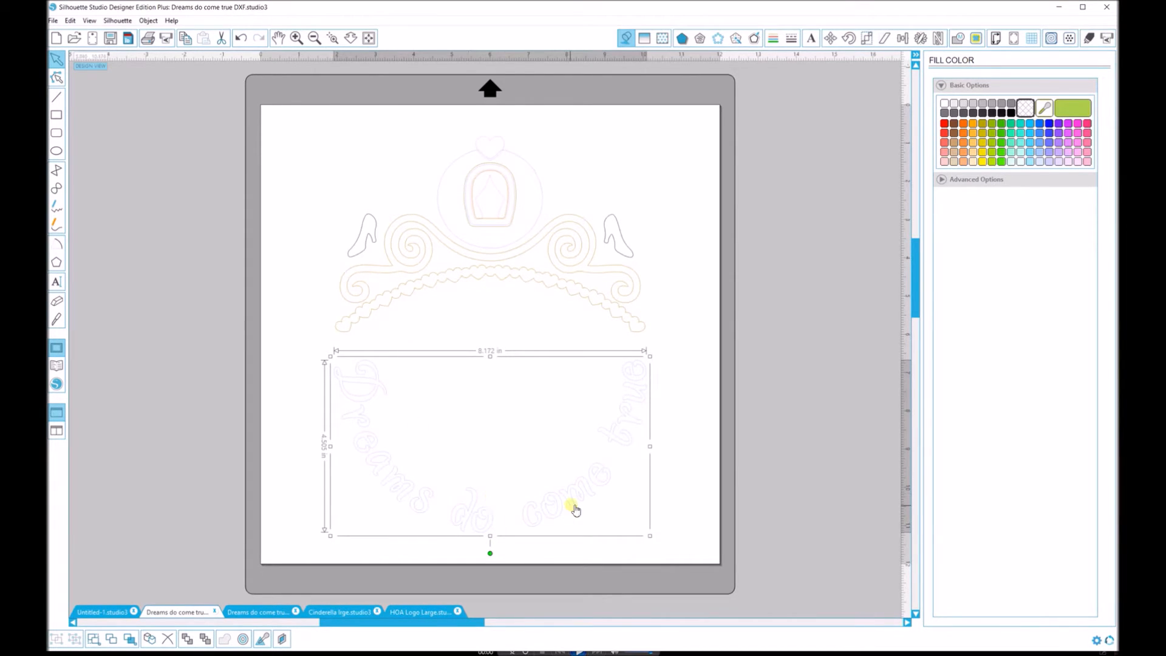
{"action": "left_click", "coordinate": [1040, 152]}
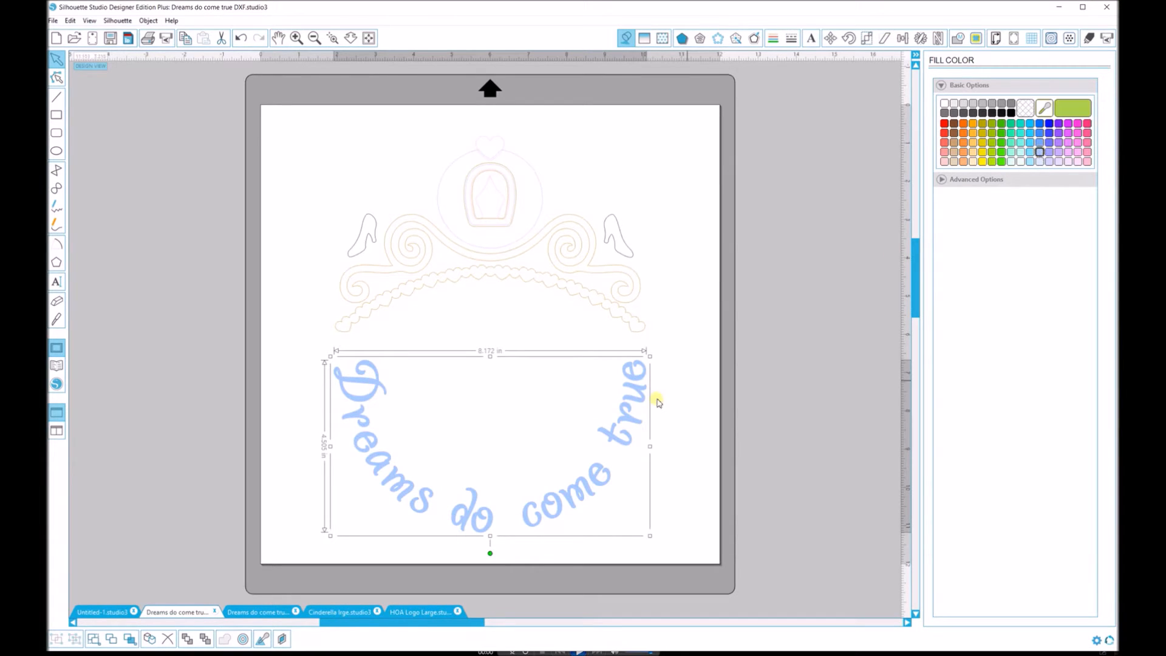
{"action": "left_click", "coordinate": [490, 335]}
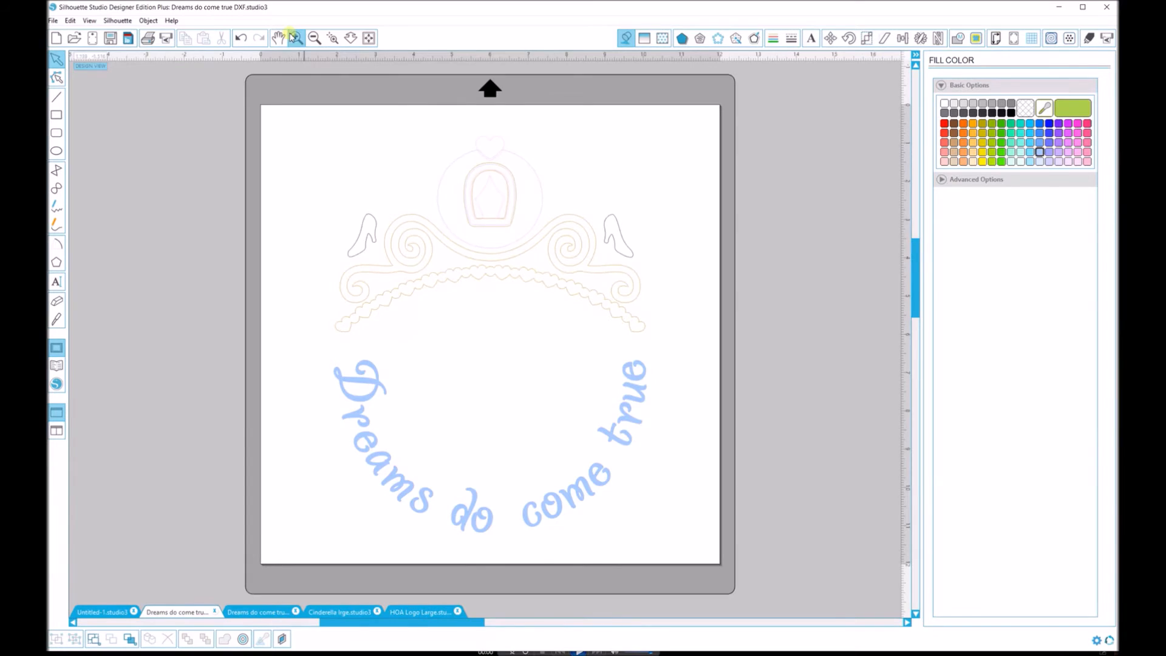
Make a compound path from the inner and outer outlines of the carriage's window frame
{"action": "left_click", "coordinate": [296, 38]}
{"action": "left_click", "coordinate": [296, 37]}
{"action": "left_click_drag", "start_coordinate": [917, 358], "coordinate": [910, 316]}
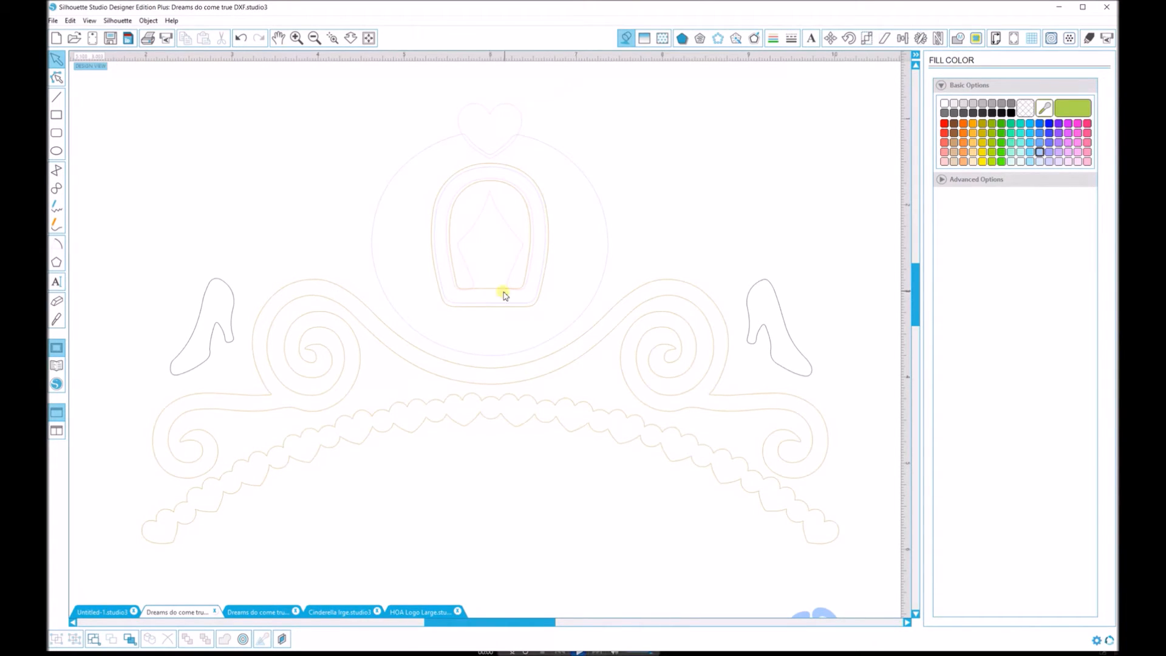
{"action": "left_click", "coordinate": [492, 293]}
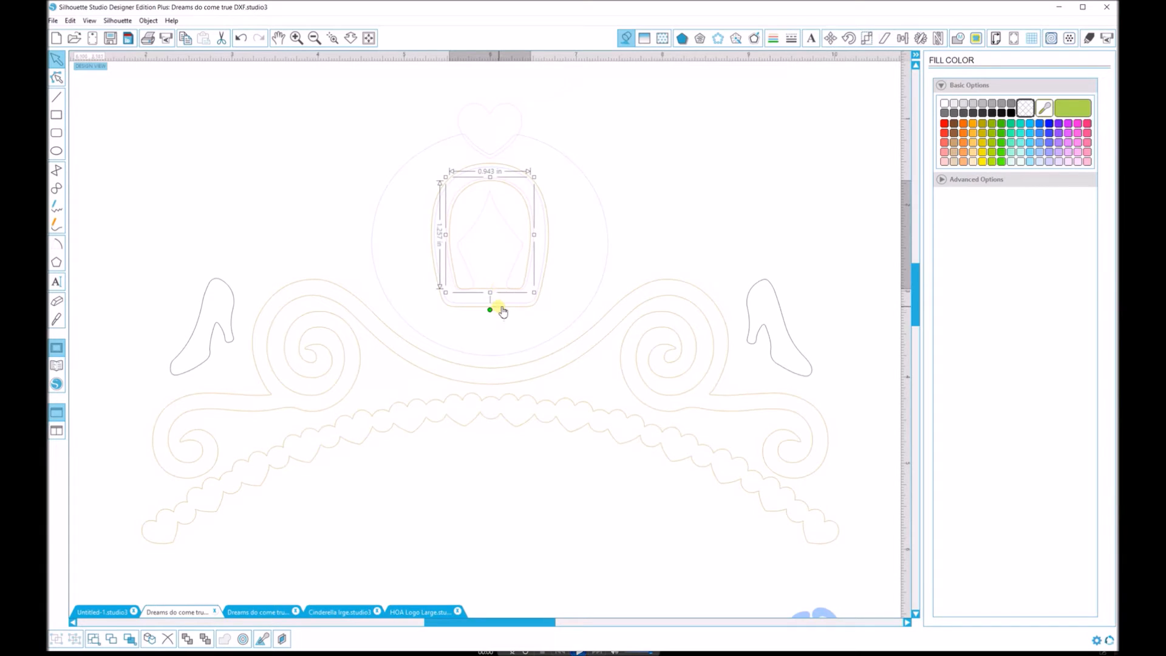
{"action": "left_click", "coordinate": [503, 308], "text": "shift"}
{"action": "right_click", "coordinate": [495, 262]}
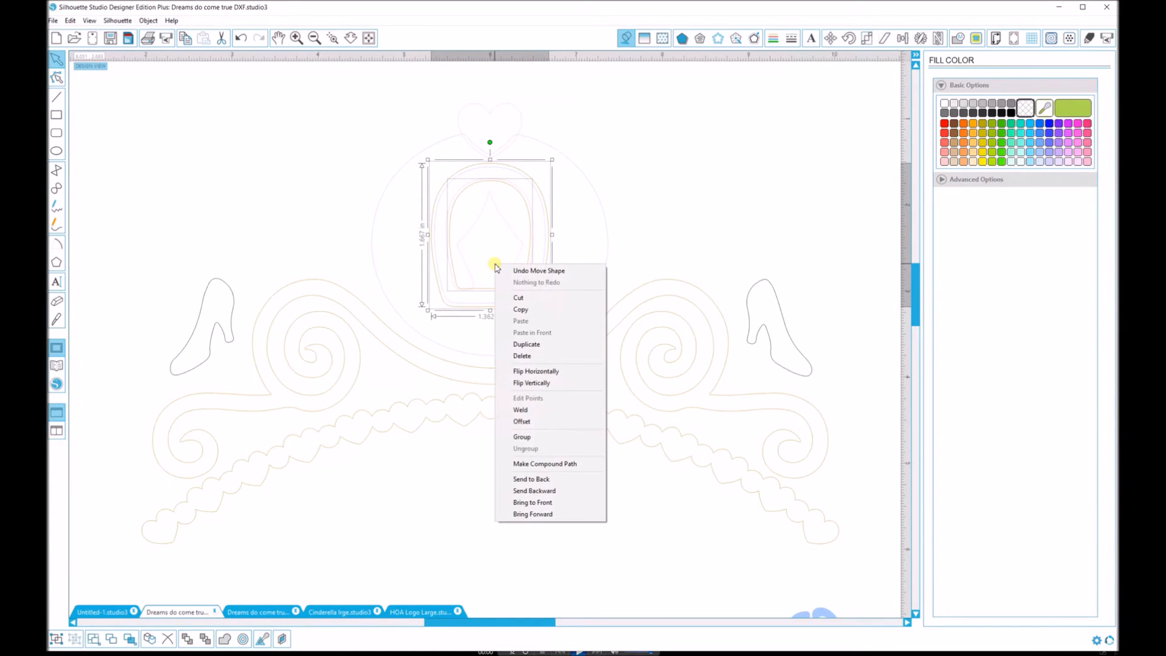
{"action": "left_click", "coordinate": [545, 463]}
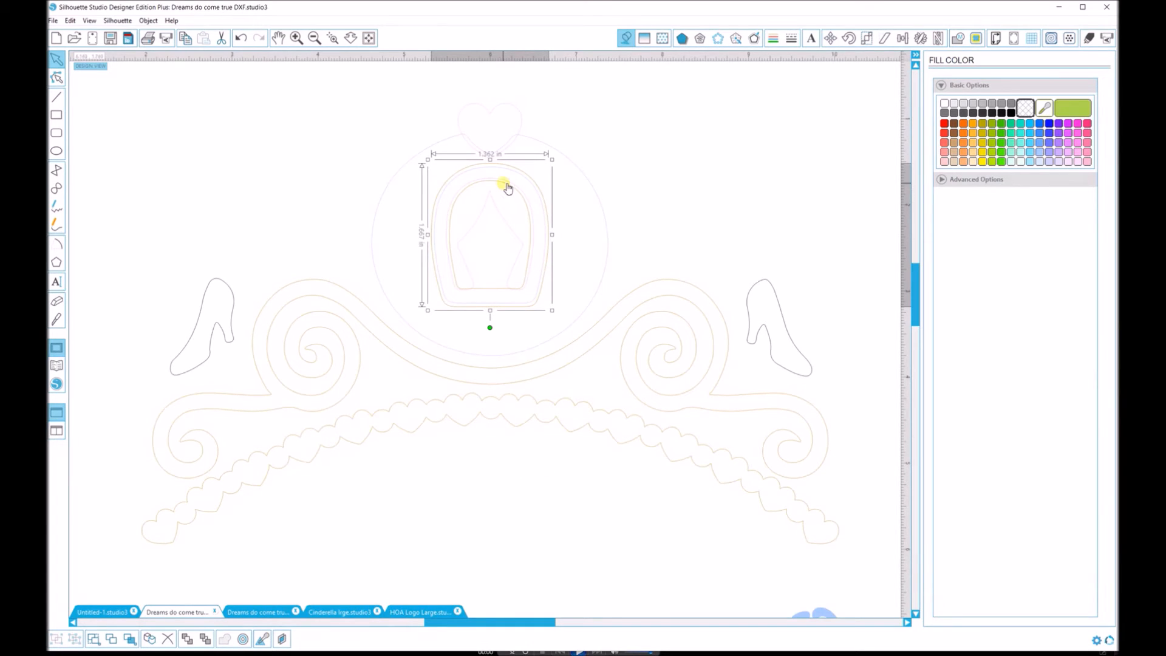
Move the window frame to the empty area above the right shoe and fill it dark yellow
{"action": "left_click_drag", "start_coordinate": [508, 188], "coordinate": [730, 124]}
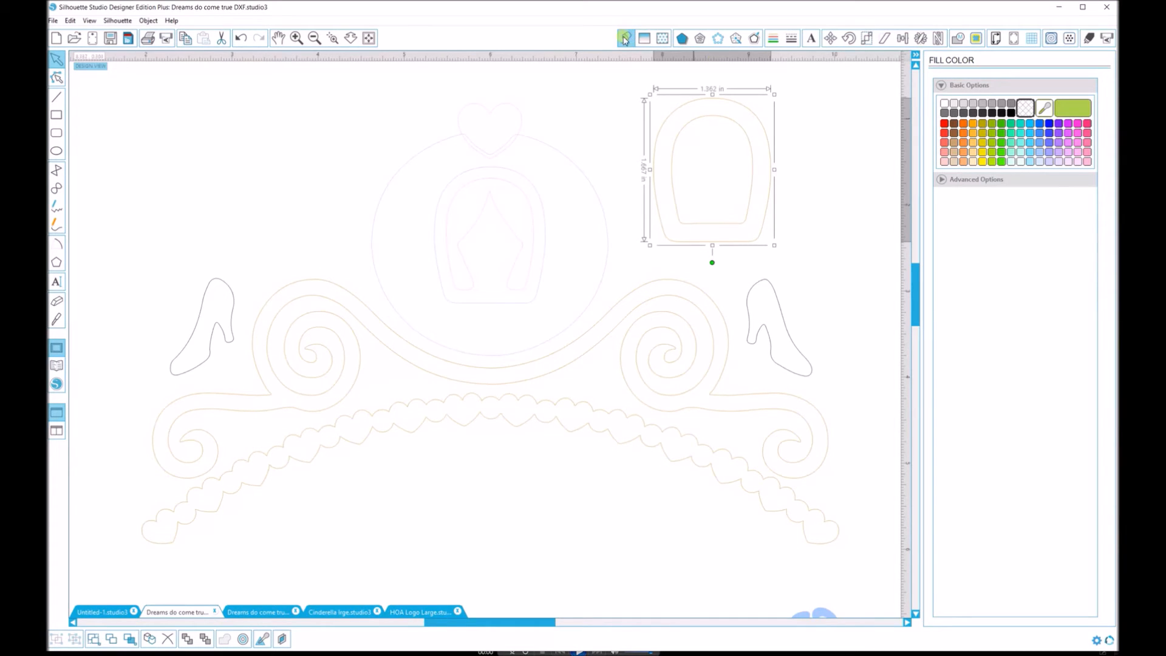
{"action": "left_click", "coordinate": [982, 134]}
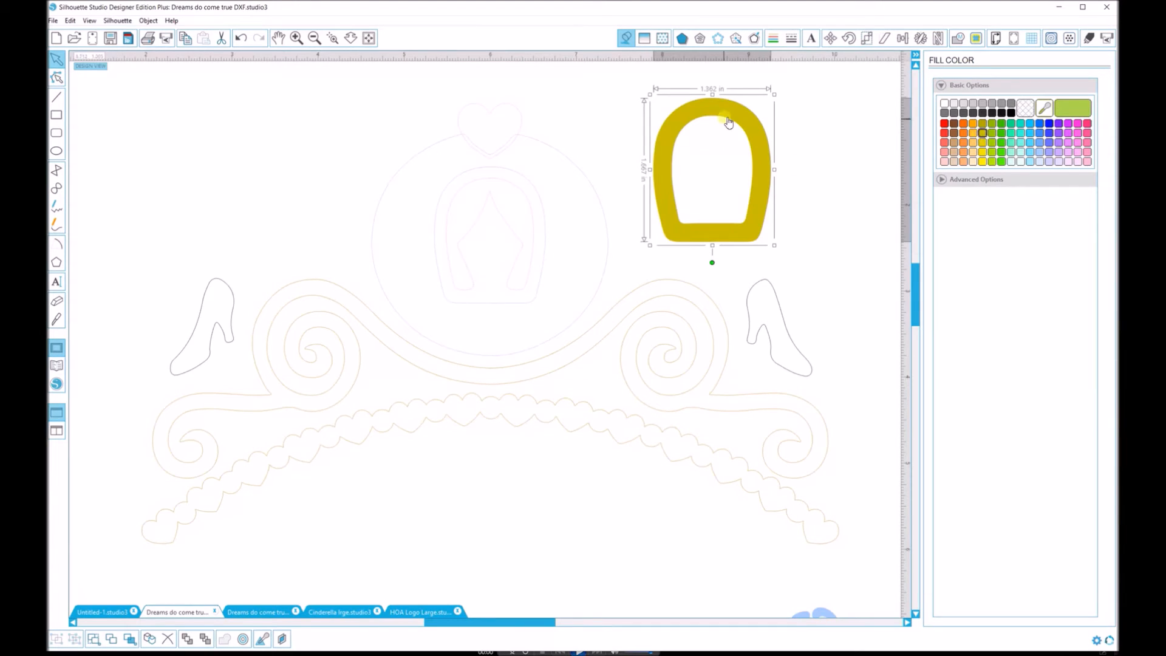
{"action": "mouse_move", "coordinate": [755, 142]}
{"action": "left_mouse_down"}
{"action": "mouse_move", "coordinate": [814, 130]}
{"action": "mouse_move", "coordinate": [756, 126]}
{"action": "left_mouse_up"}
{"action": "left_click", "coordinate": [834, 132]}
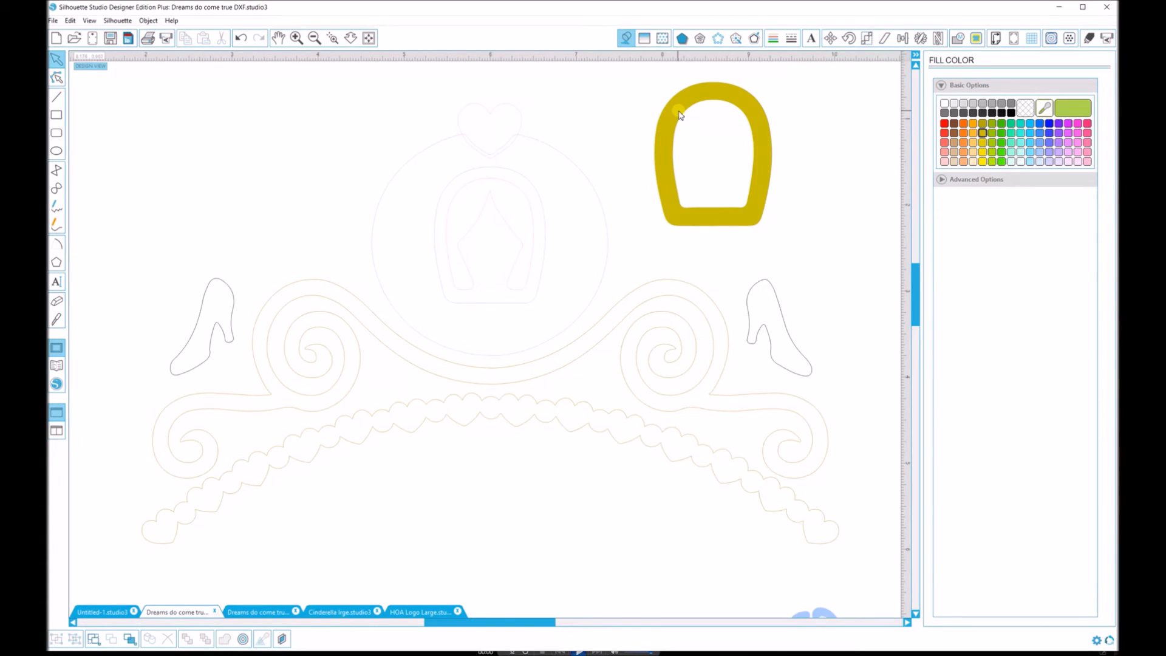
Make a compound path from the carriage's round body and its window opening
{"action": "left_click", "coordinate": [526, 181]}
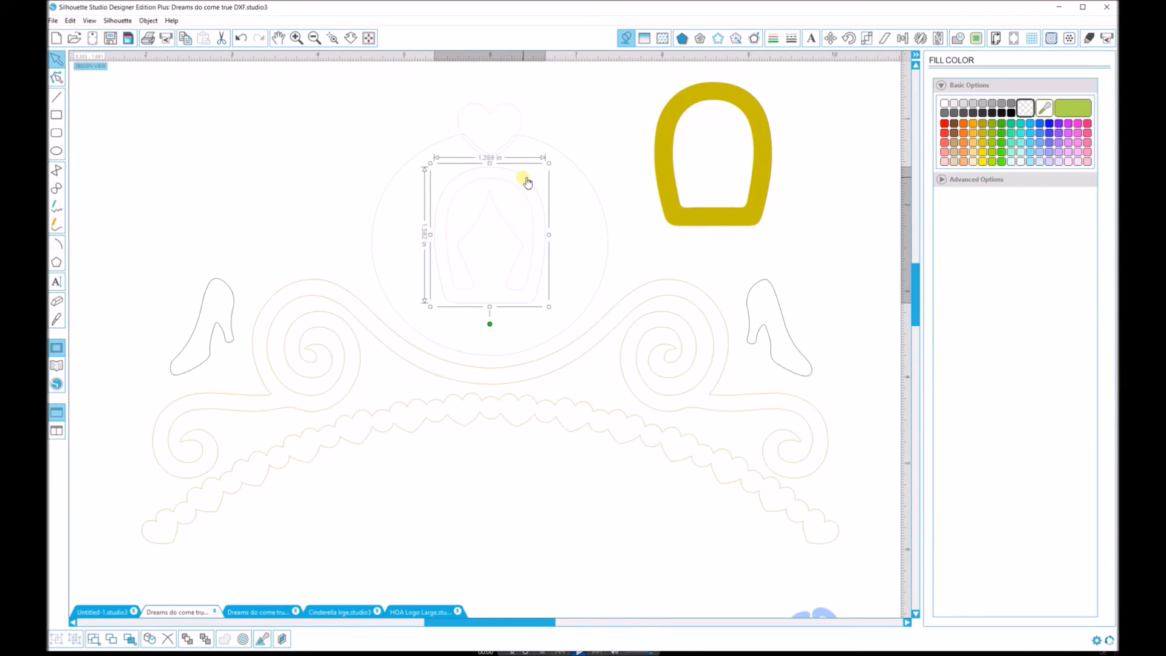
{"action": "left_click", "coordinate": [579, 169]}
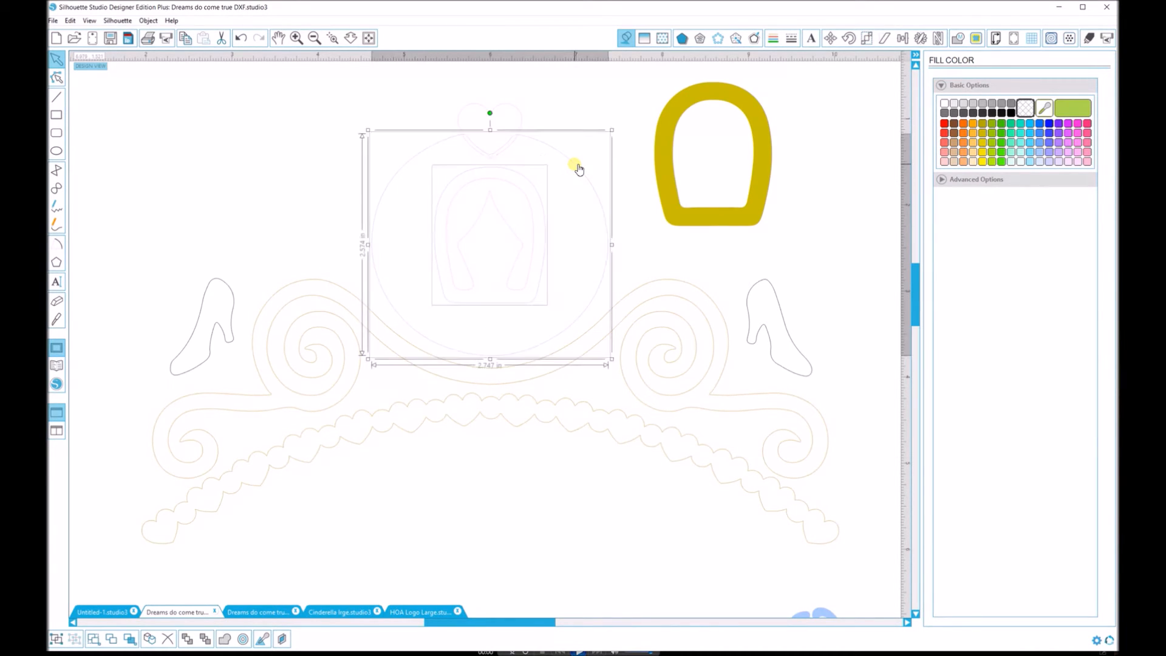
{"action": "right_click", "coordinate": [575, 165]}
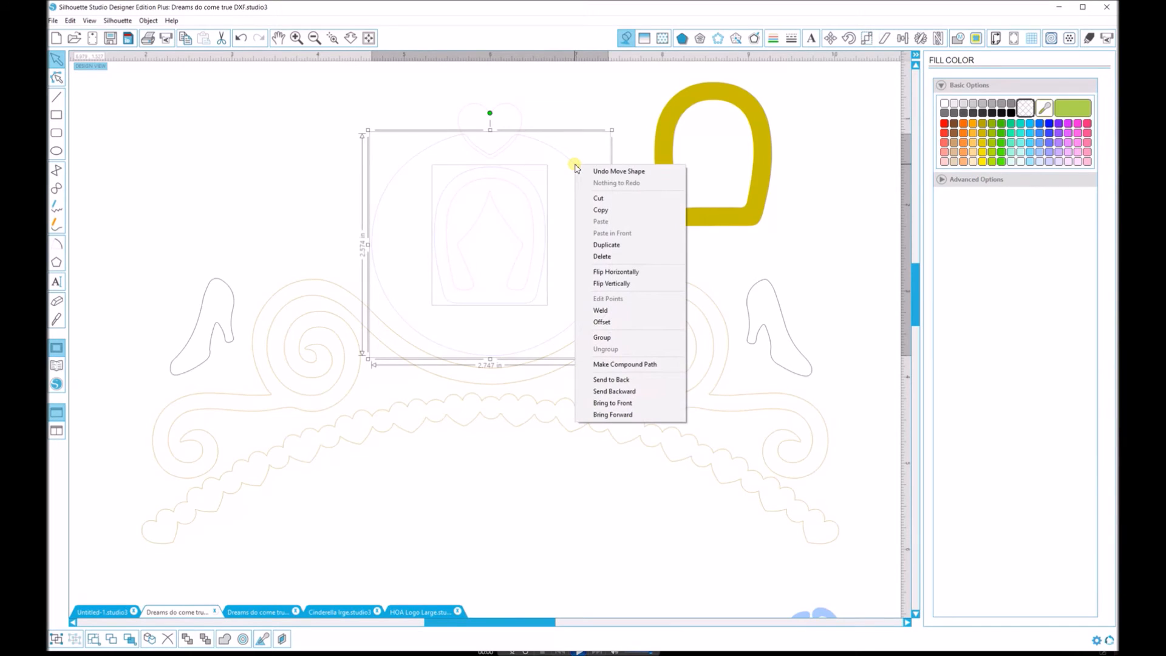
{"action": "left_click", "coordinate": [609, 364]}
Move the carriage body to the empty area above the left shoe and fill it light blue
{"action": "left_click_drag", "start_coordinate": [536, 190], "coordinate": [243, 122]}
{"action": "left_click", "coordinate": [1040, 152]}
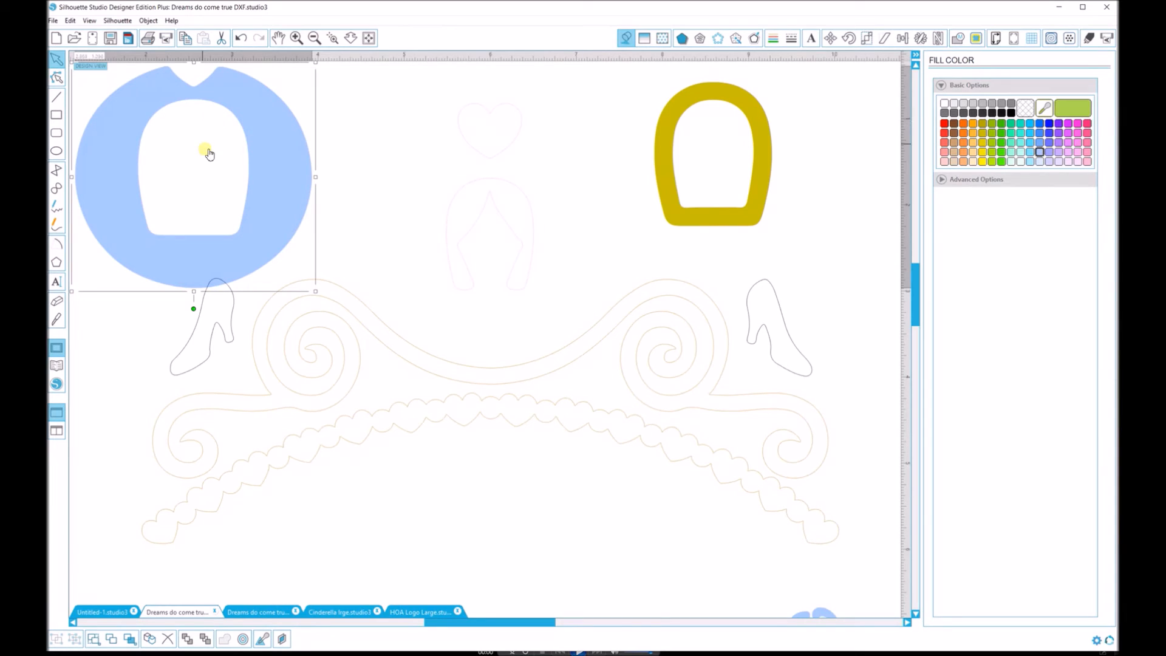
{"action": "left_click_drag", "start_coordinate": [259, 139], "coordinate": [237, 138]}
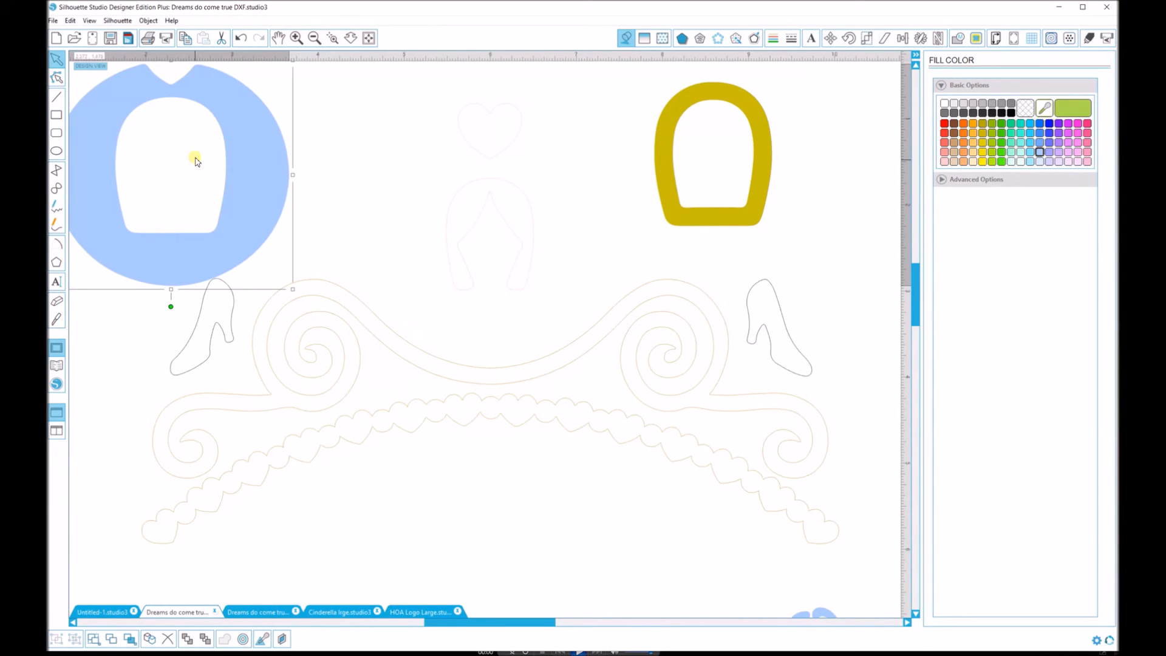
{"action": "left_click", "coordinate": [315, 135]}
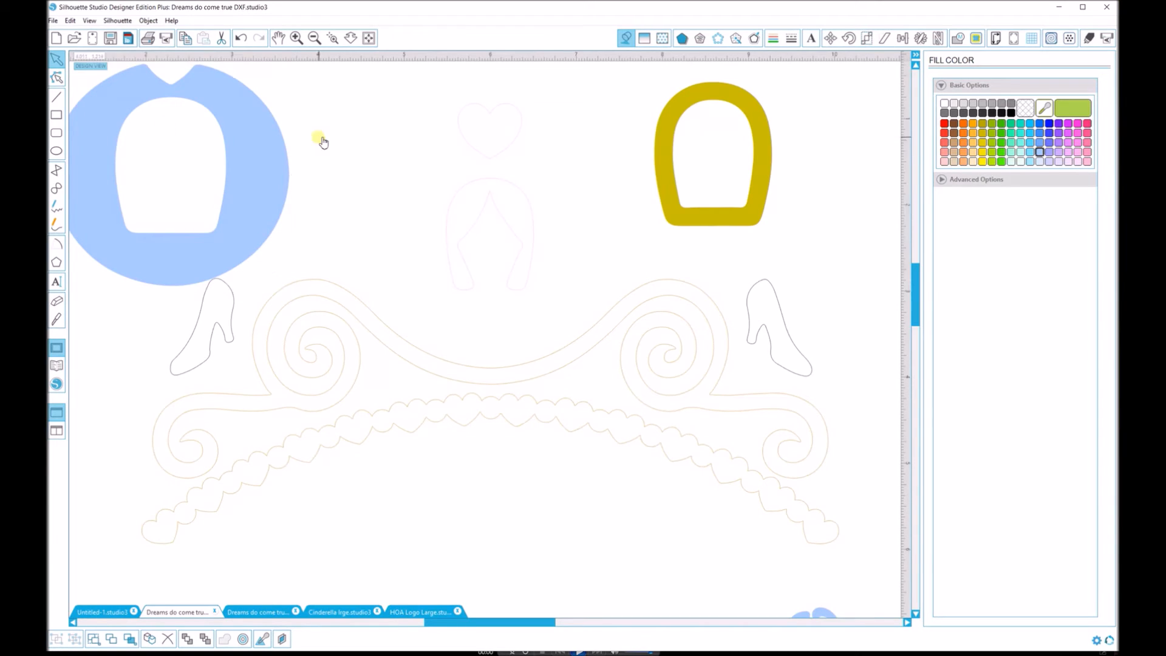
{"action": "left_click_drag", "start_coordinate": [262, 166], "coordinate": [238, 154]}
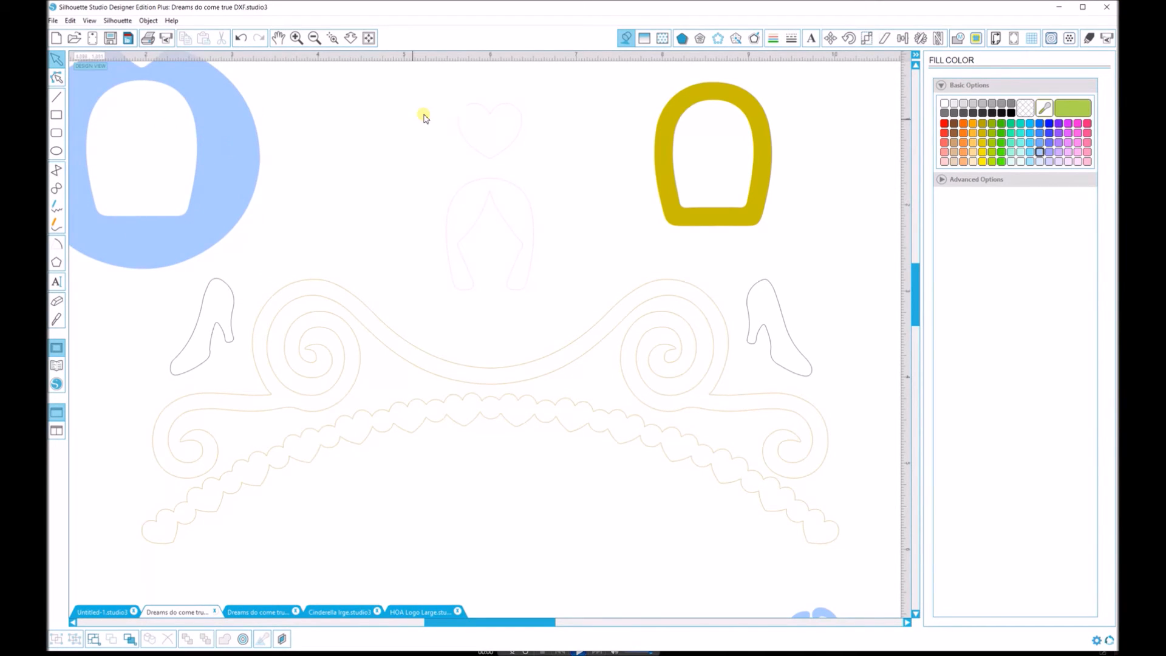
Group the heart with the curtain shape below it
{"action": "left_click_drag", "start_coordinate": [409, 96], "coordinate": [555, 304]}
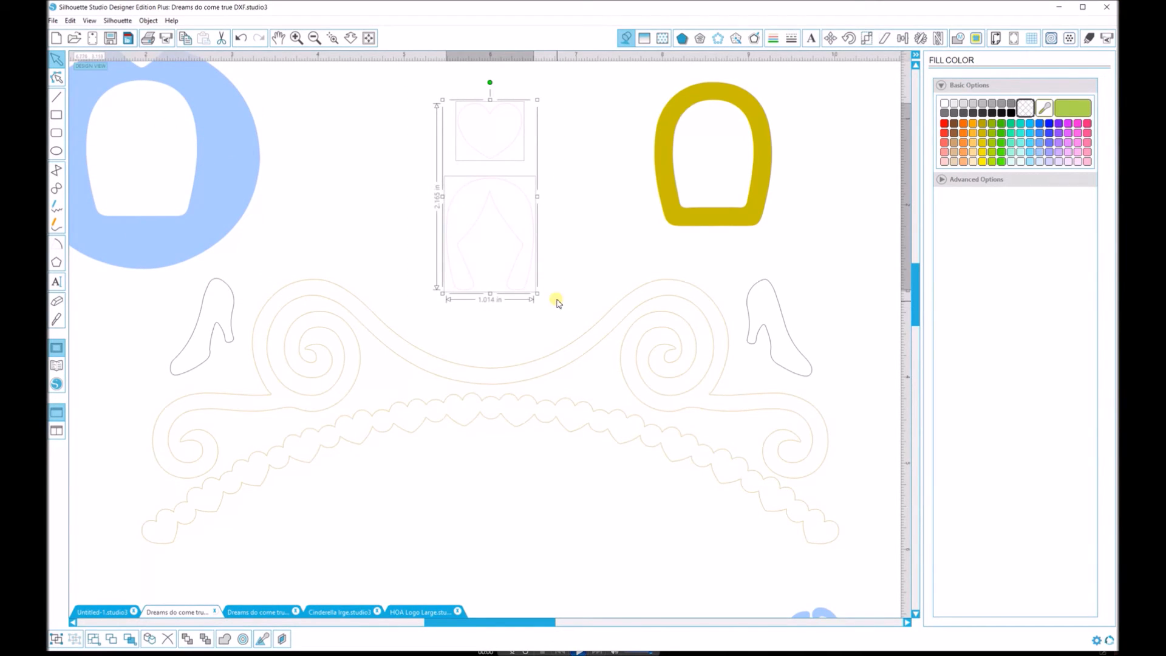
{"action": "right_click", "coordinate": [531, 212]}
{"action": "left_click", "coordinate": [567, 384]}
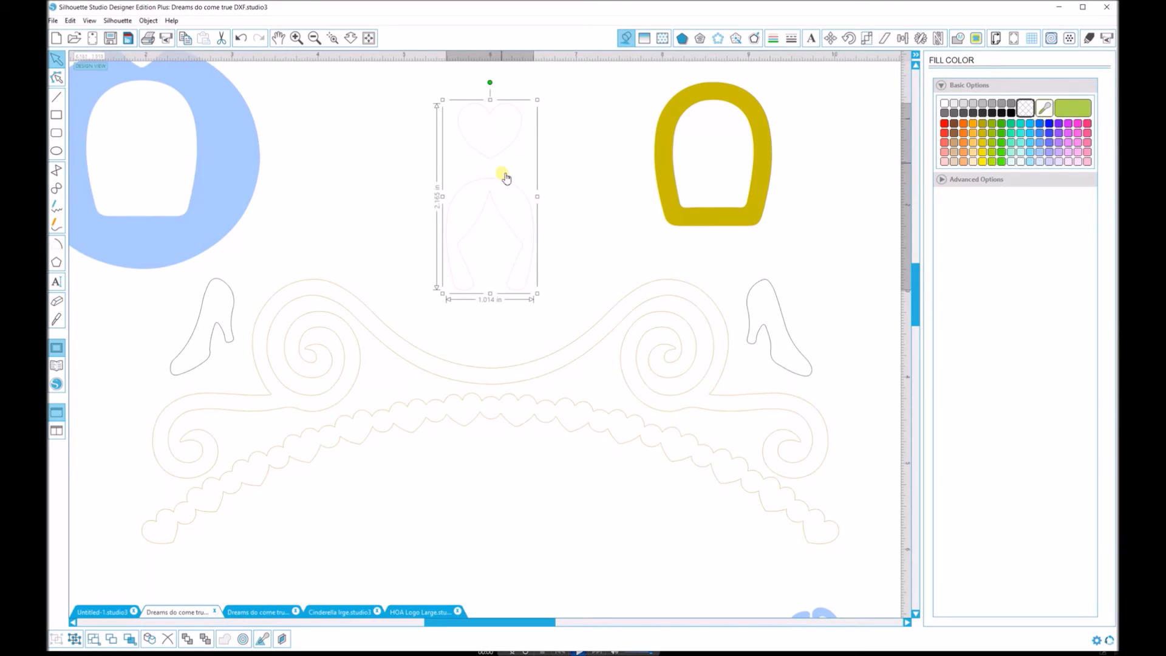
{"action": "mouse_move", "coordinate": [509, 190]}
{"action": "left_mouse_down"}
{"action": "mouse_move", "coordinate": [481, 196]}
{"action": "mouse_move", "coordinate": [502, 206]}
{"action": "mouse_move", "coordinate": [428, 183]}
{"action": "mouse_move", "coordinate": [521, 209]}
{"action": "mouse_move", "coordinate": [506, 196]}
{"action": "left_mouse_up"}
{"action": "left_click", "coordinate": [502, 206]}
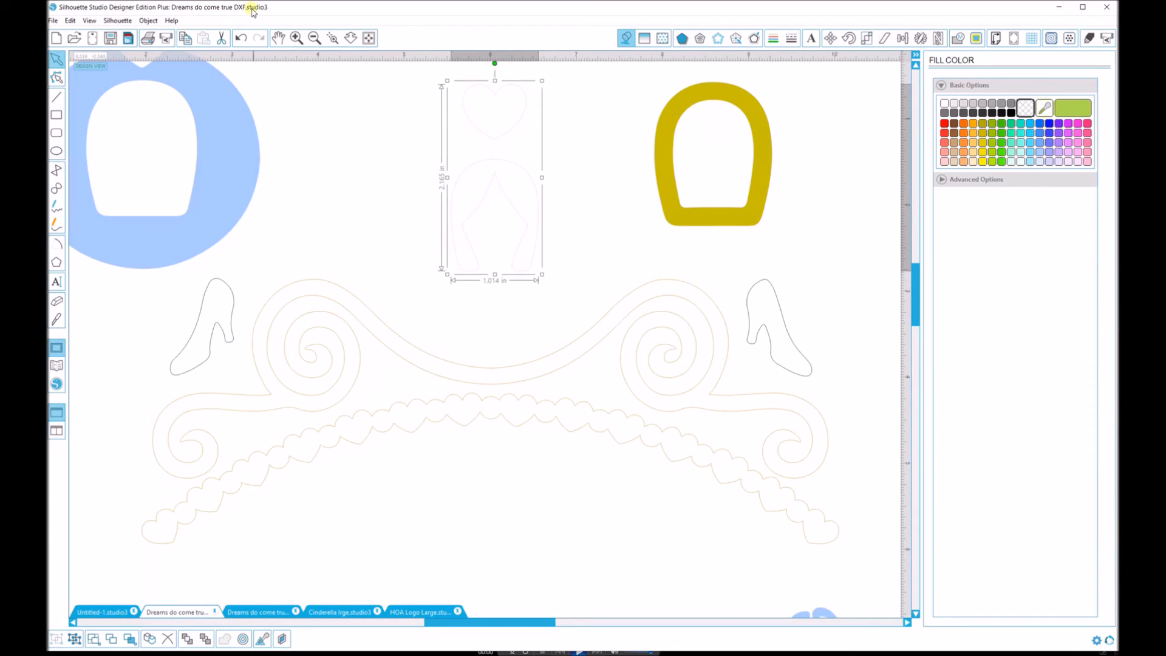
{"action": "left_click", "coordinate": [241, 38]}
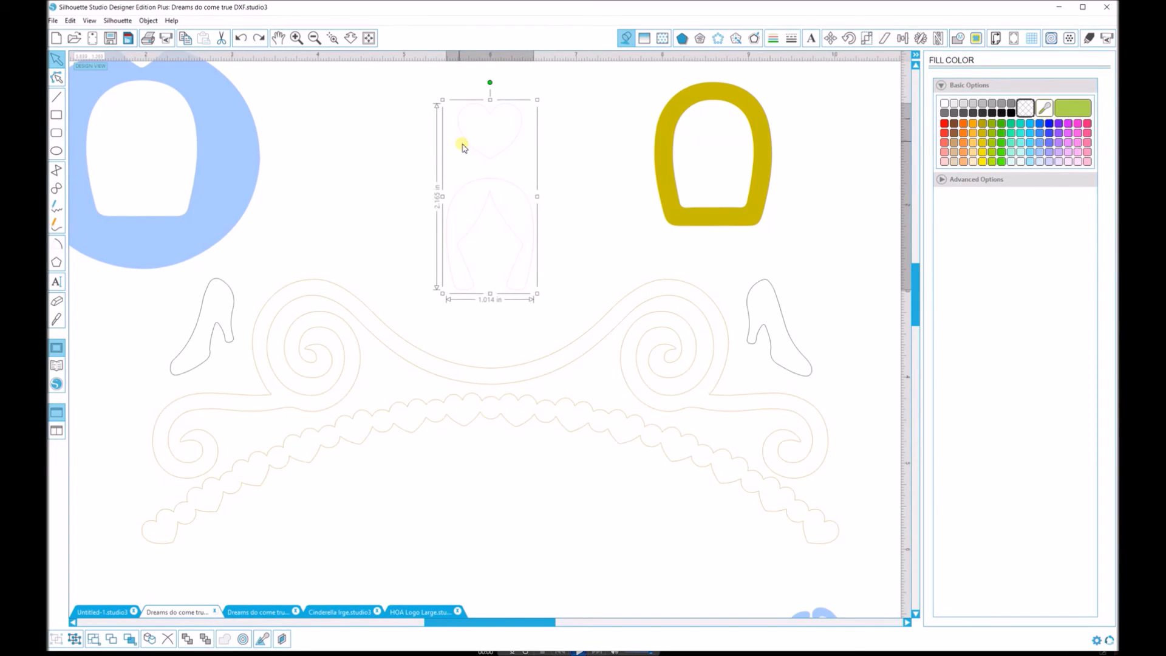
Fill the grouped heart and curtain shape light pink
{"action": "left_click", "coordinate": [564, 180]}
{"action": "left_click", "coordinate": [523, 193]}
{"action": "left_click", "coordinate": [1078, 162]}
{"action": "left_click", "coordinate": [625, 179]}
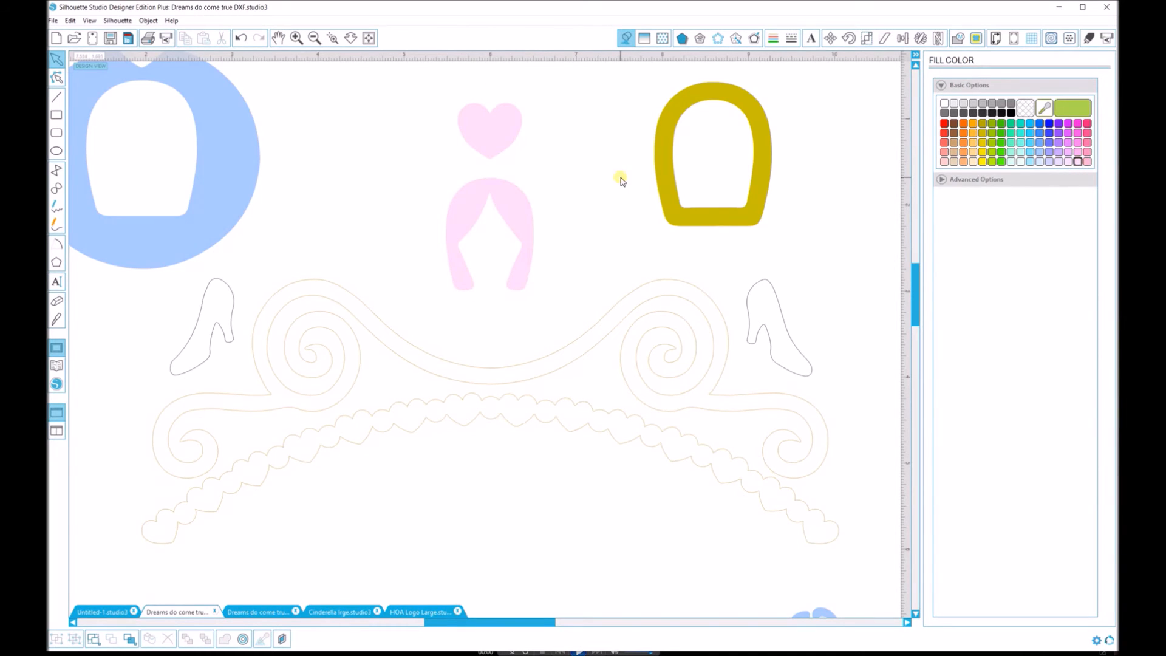
{"action": "left_click_drag", "start_coordinate": [917, 272], "coordinate": [922, 295]}
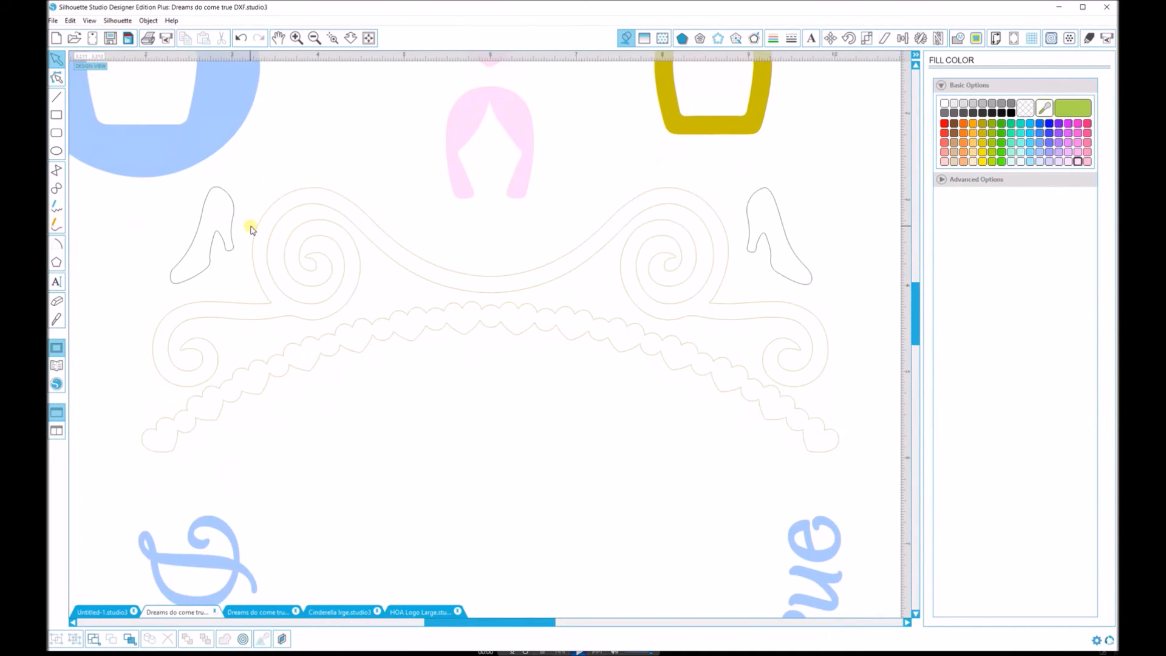
Group the two shoes and fill them with very light blue
{"action": "left_click", "coordinate": [214, 191]}
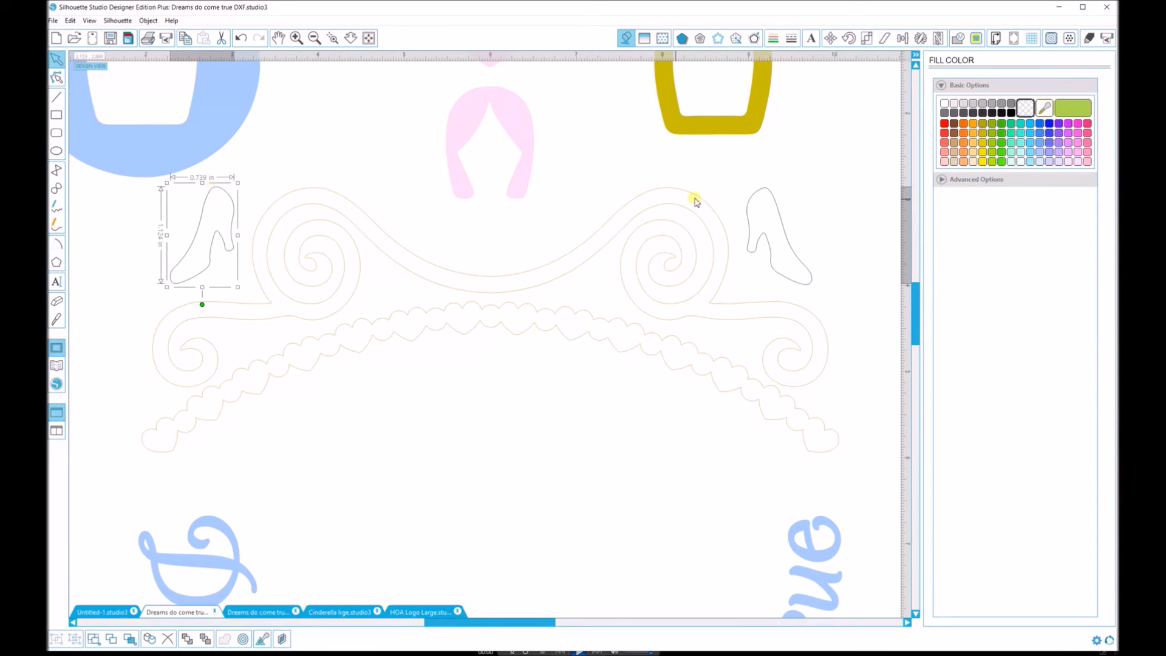
{"action": "left_click", "coordinate": [764, 195], "text": "shift"}
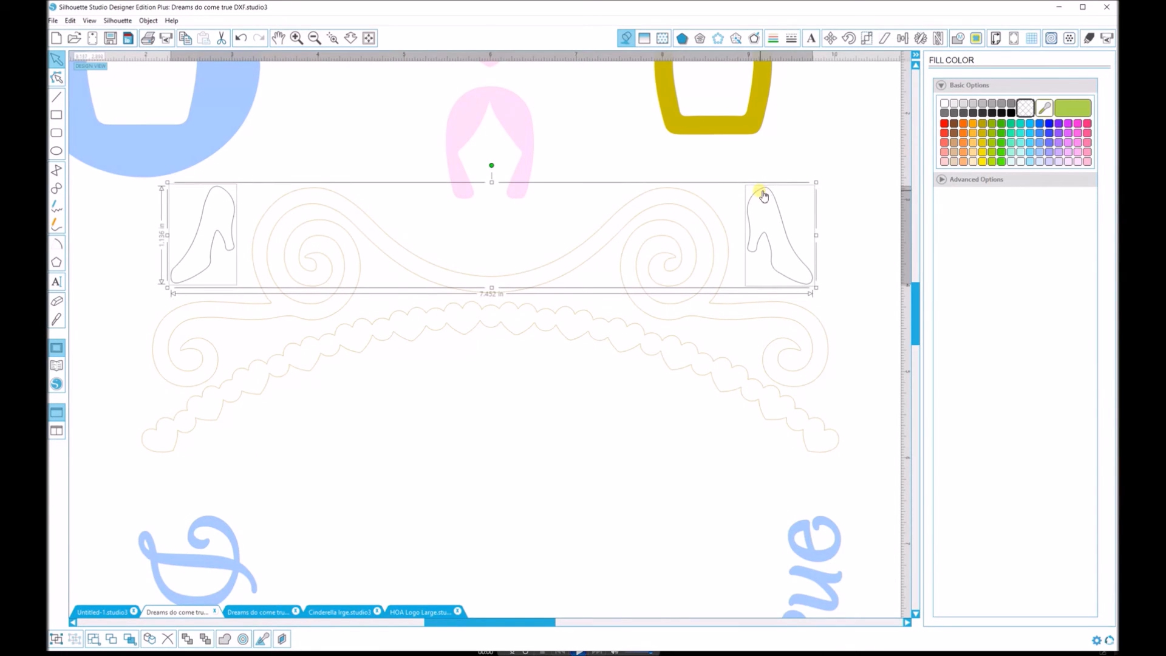
{"action": "right_click", "coordinate": [771, 202]}
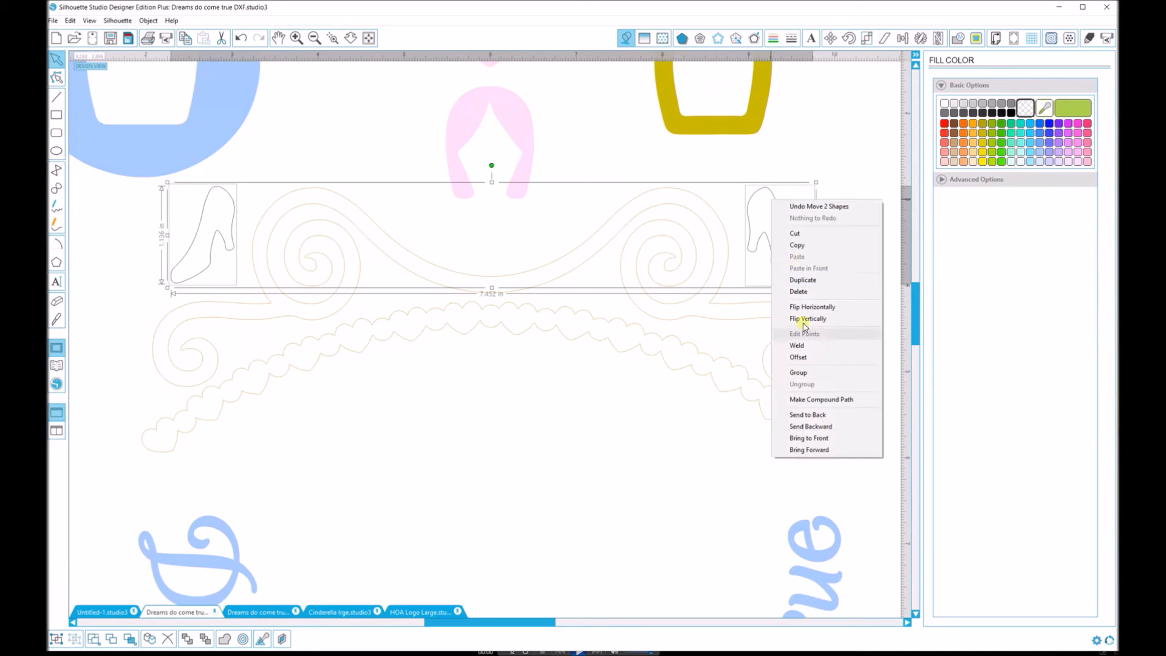
{"action": "left_click", "coordinate": [806, 376]}
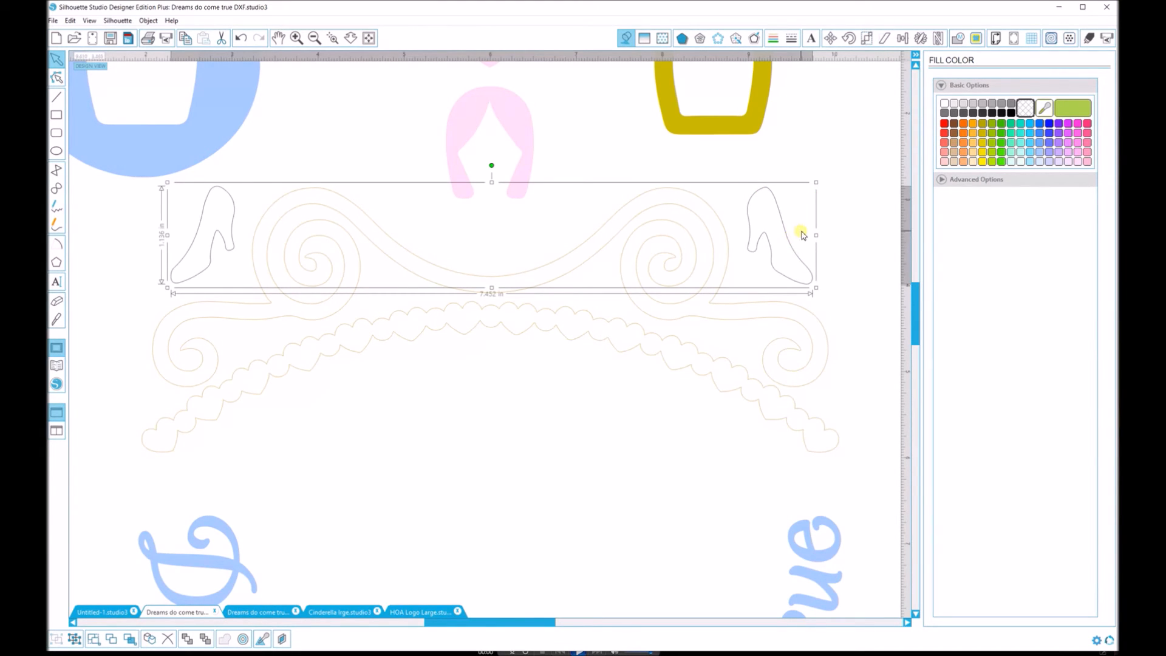
{"action": "left_click", "coordinate": [1040, 162]}
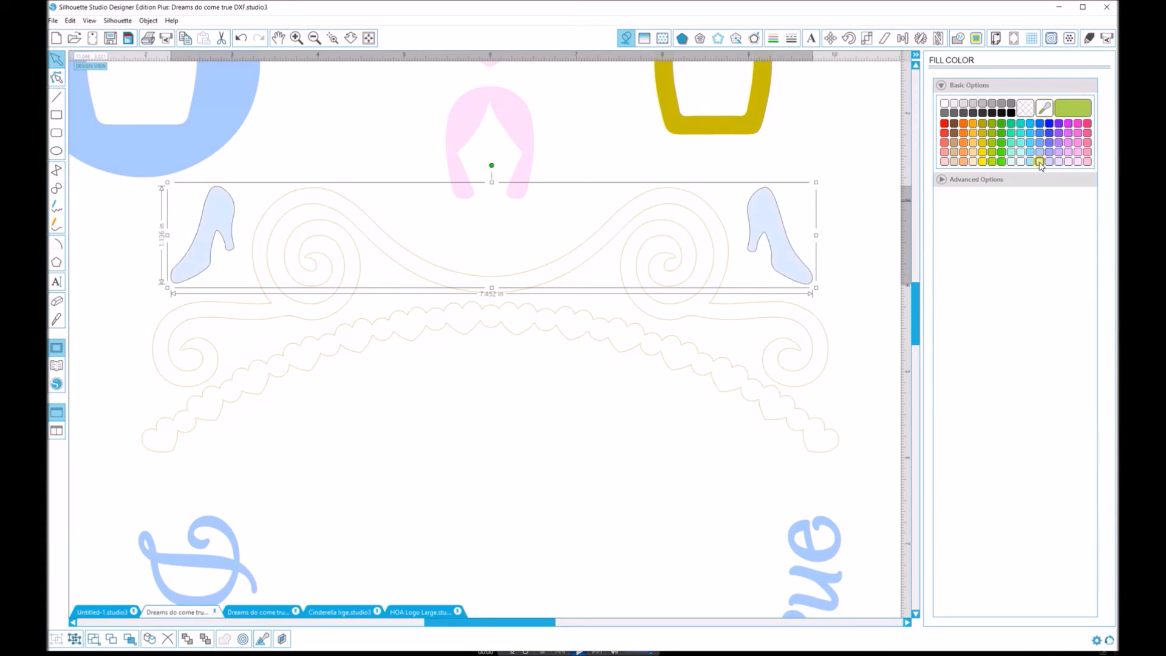
{"action": "left_click", "coordinate": [863, 179]}
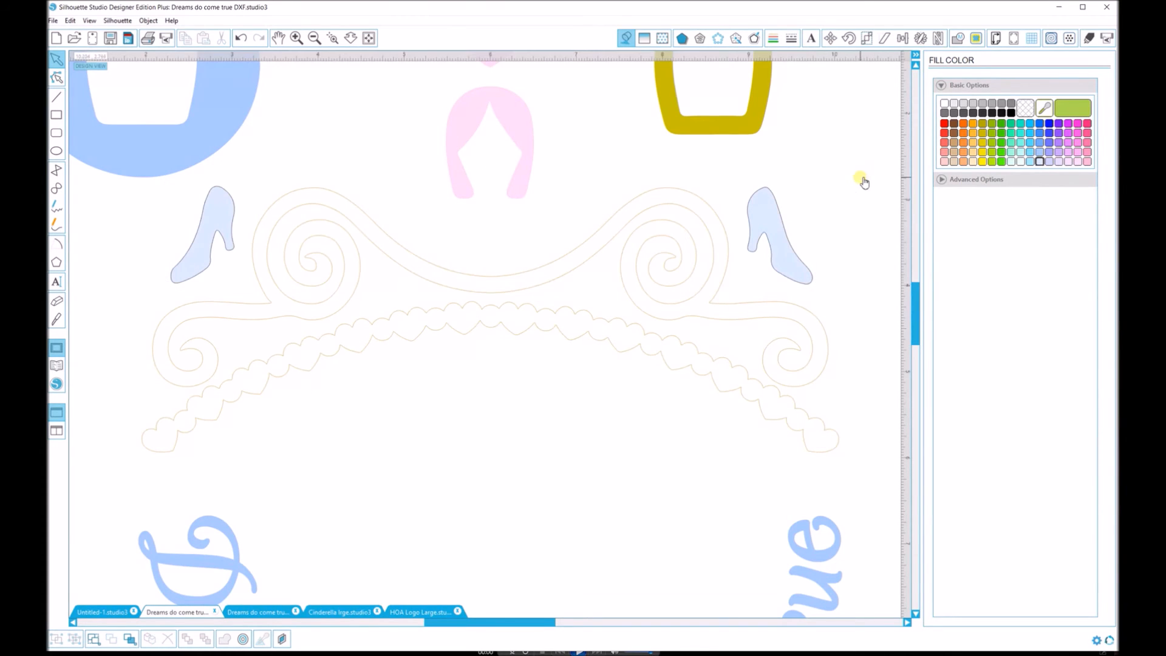
Group the crown scrollwork with the heart band below it and fill the group gold
{"action": "left_click", "coordinate": [673, 193]}
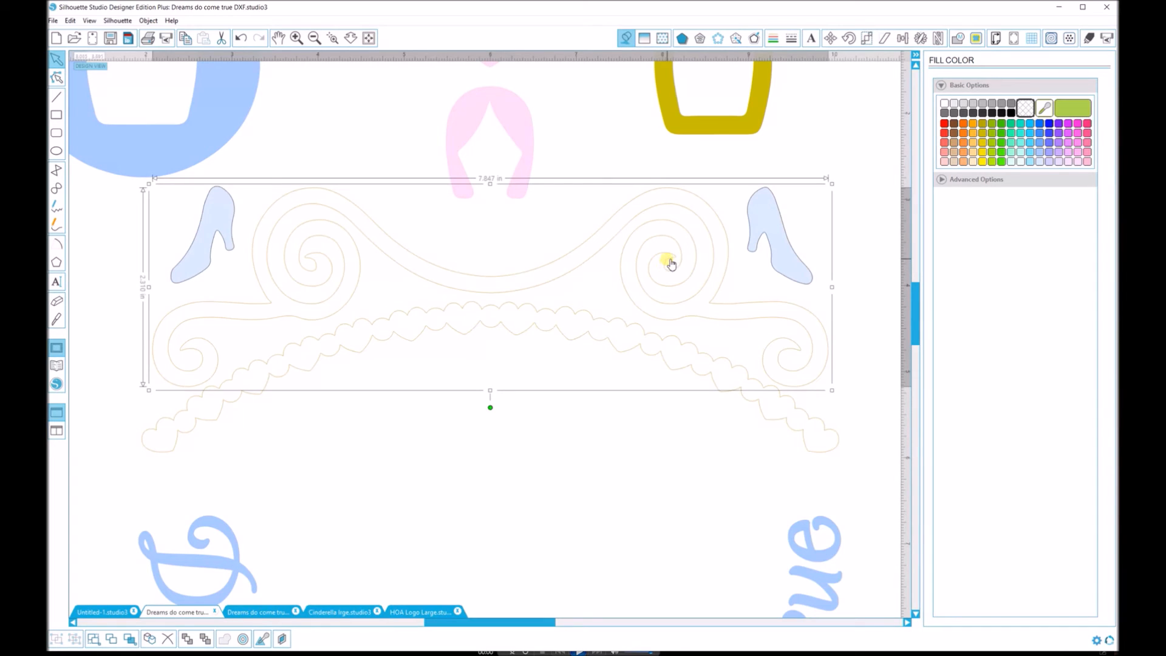
{"action": "left_click", "coordinate": [568, 312], "text": "shift"}
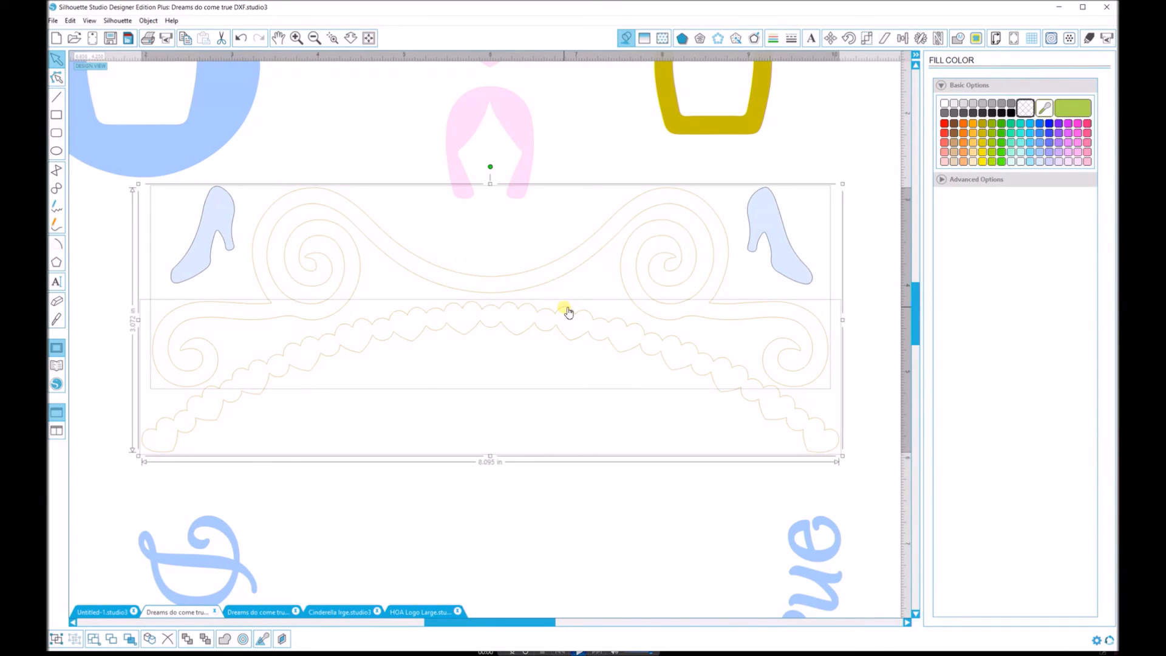
{"action": "right_click", "coordinate": [546, 301]}
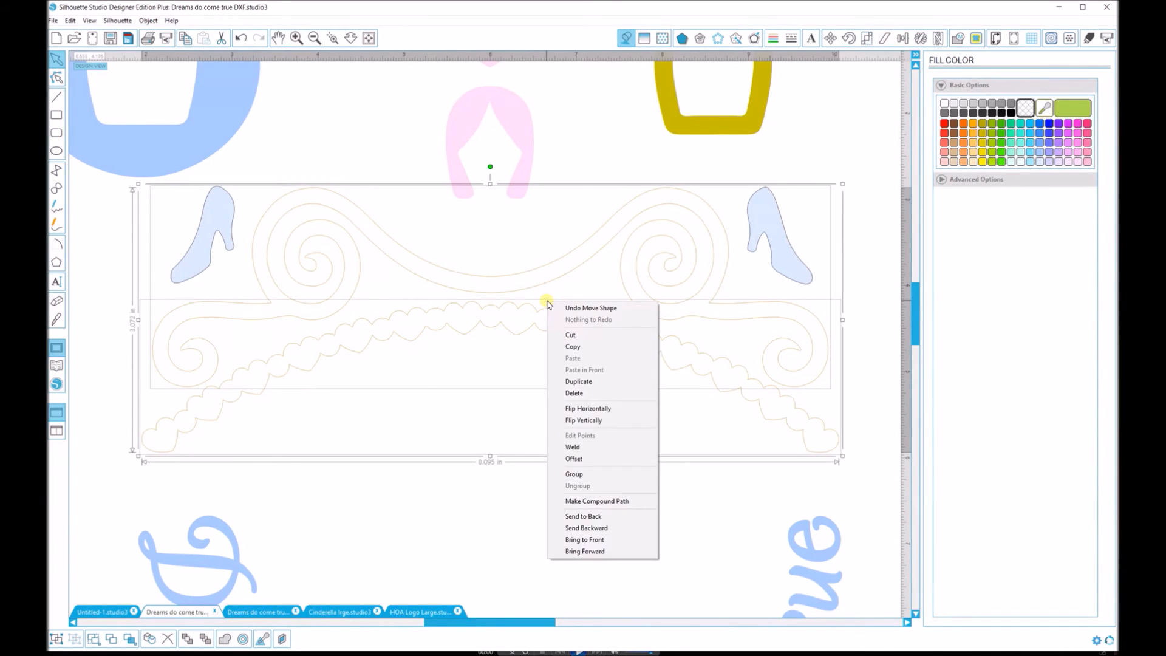
{"action": "left_click", "coordinate": [606, 474]}
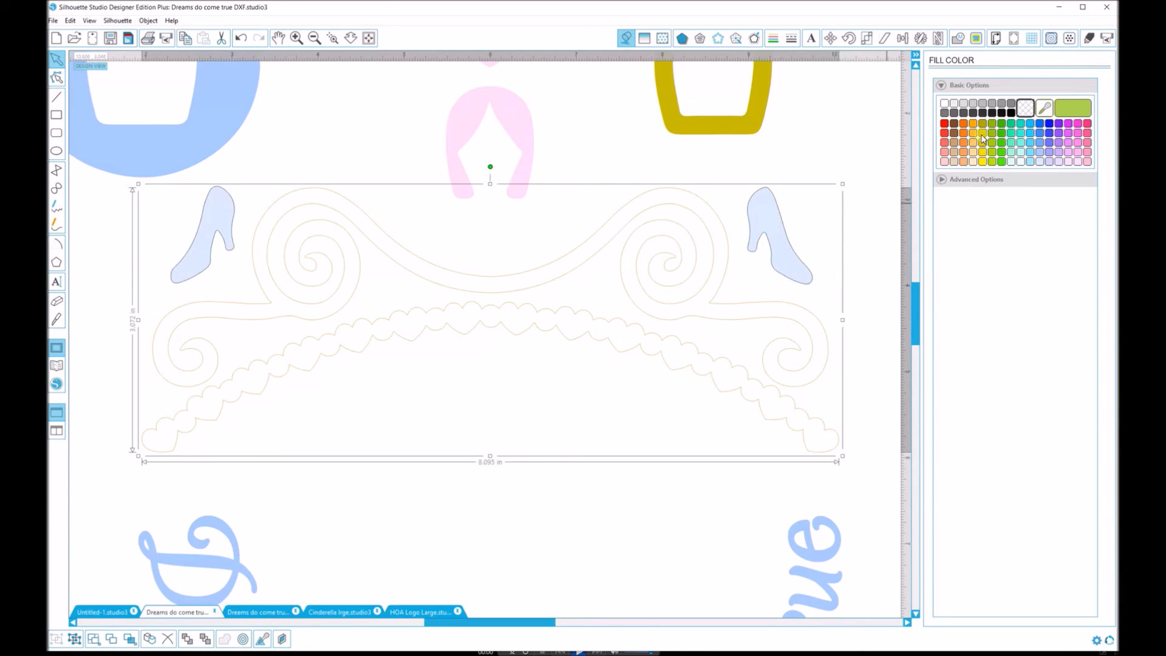
{"action": "left_click", "coordinate": [981, 132]}
{"action": "left_click", "coordinate": [877, 182]}
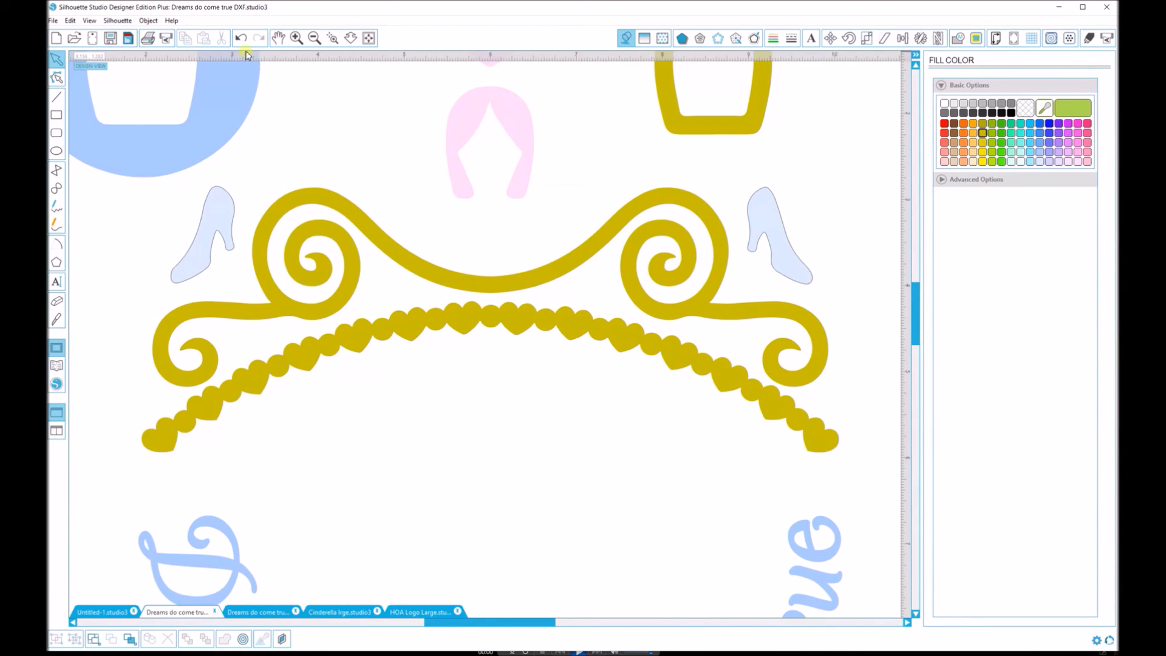
Assemble the carriage above the crown by placing the blue body and gold window frame around the pink curtain shape
{"action": "left_click", "coordinate": [314, 38]}
{"action": "left_click", "coordinate": [314, 38]}
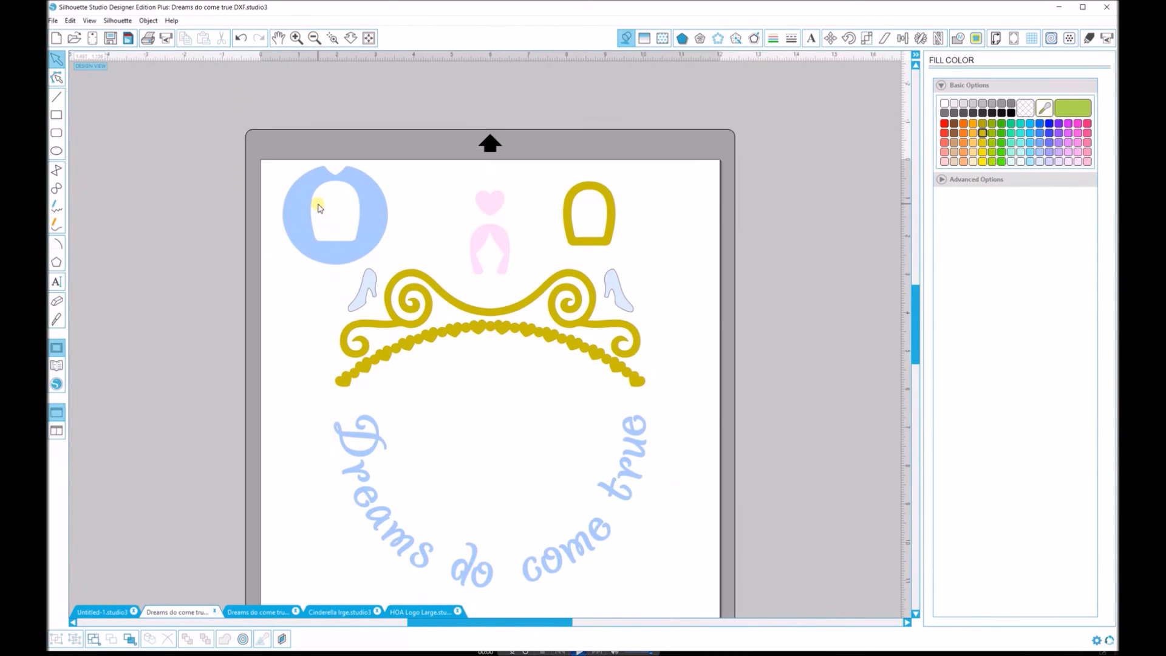
{"action": "left_click_drag", "start_coordinate": [917, 296], "coordinate": [917, 317]}
{"action": "left_click_drag", "start_coordinate": [373, 117], "coordinate": [531, 159]}
{"action": "left_click_drag", "start_coordinate": [611, 125], "coordinate": [513, 159]}
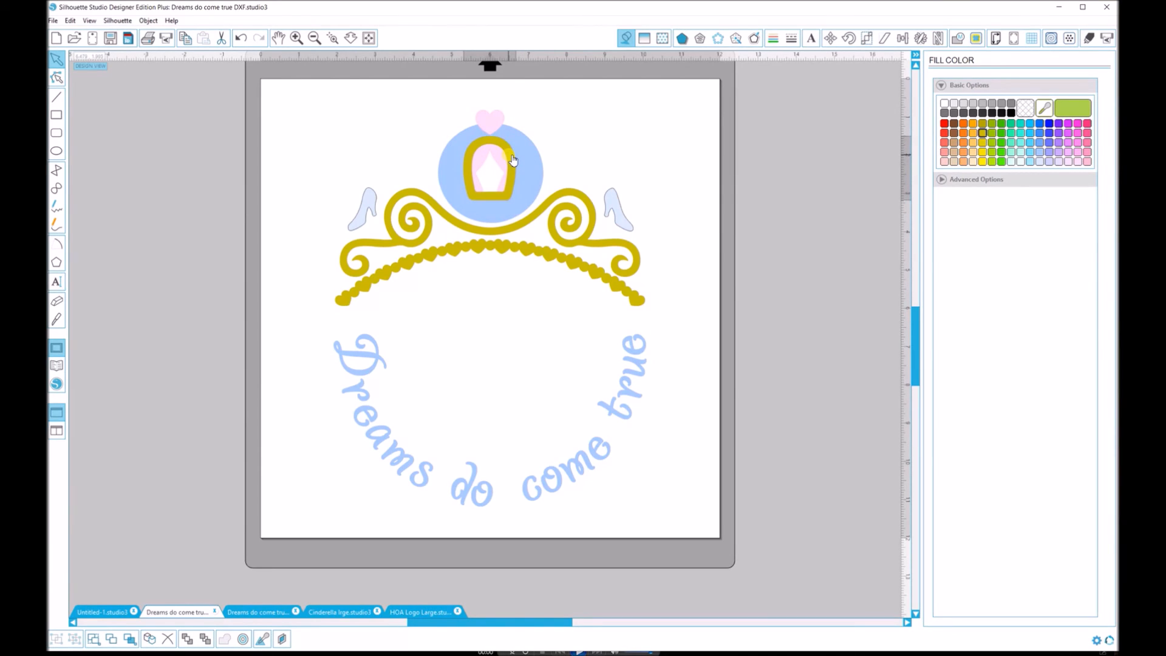
{"action": "left_click", "coordinate": [540, 109]}
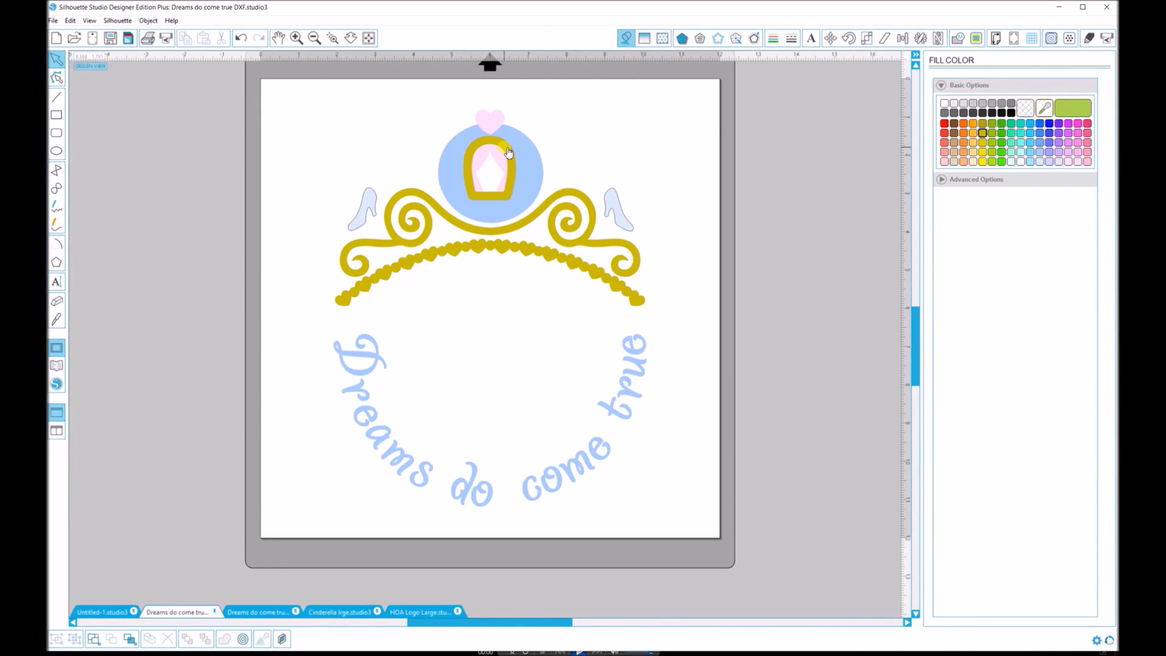
Separate the gold window frame and the blue carriage body from the assembled carriage again
{"action": "left_click_drag", "start_coordinate": [508, 152], "coordinate": [611, 132]}
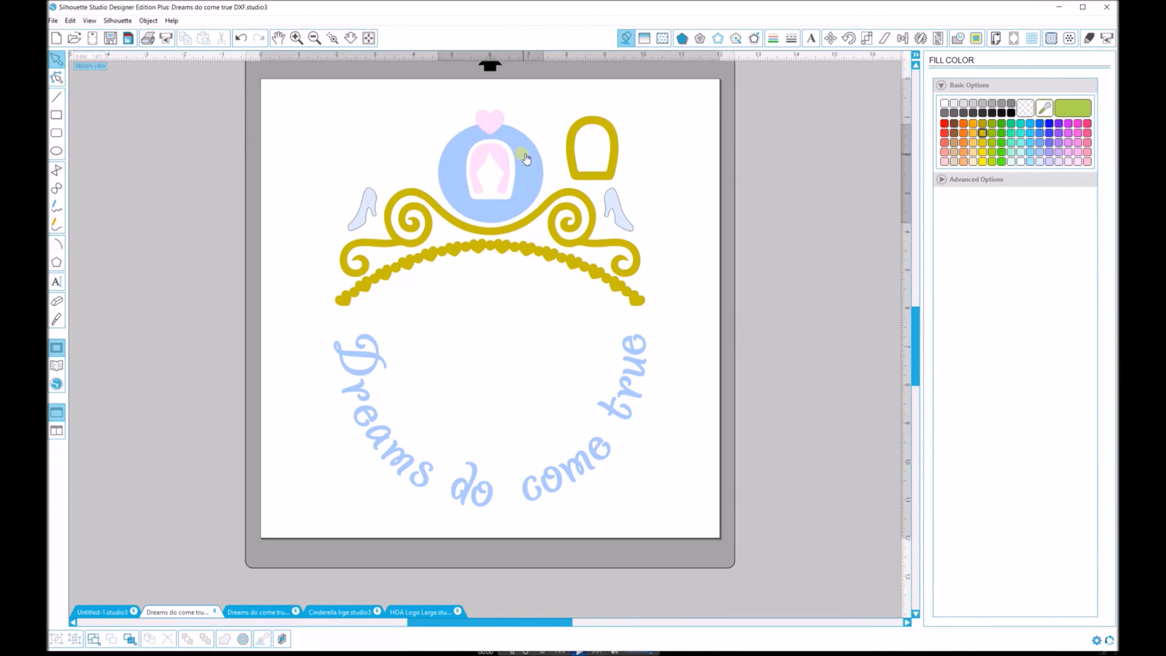
{"action": "left_click_drag", "start_coordinate": [524, 161], "coordinate": [392, 120]}
Switch to the Dreams do come true SVG file and ungroup the whole design
{"action": "left_click", "coordinate": [258, 612]}
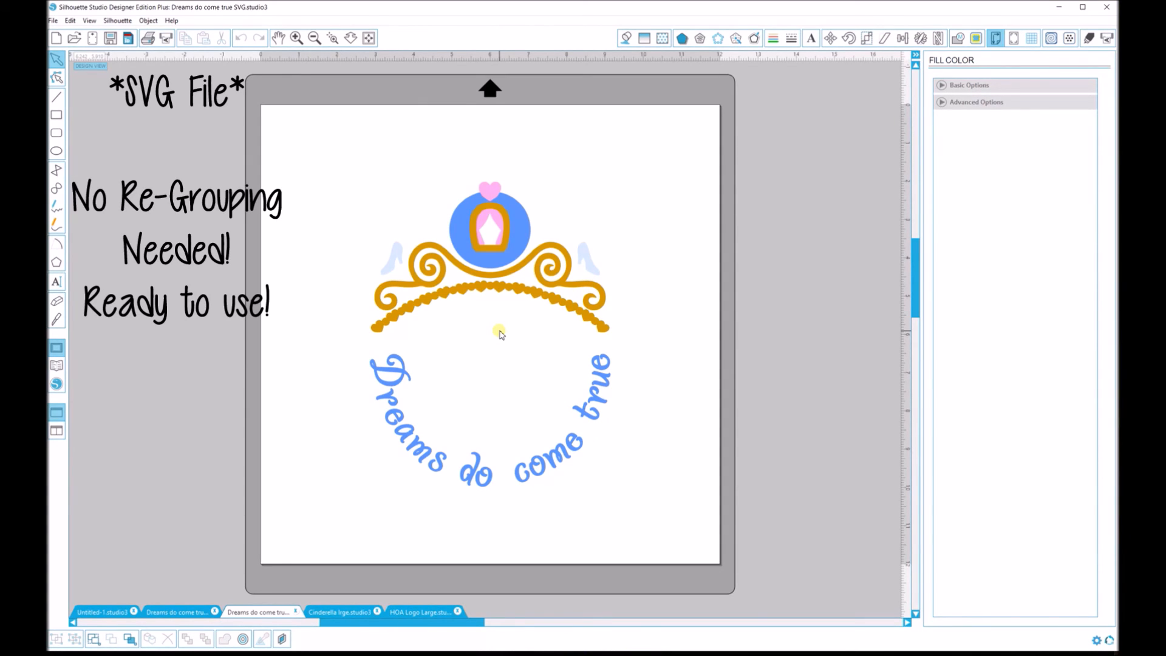
{"action": "left_click", "coordinate": [505, 289]}
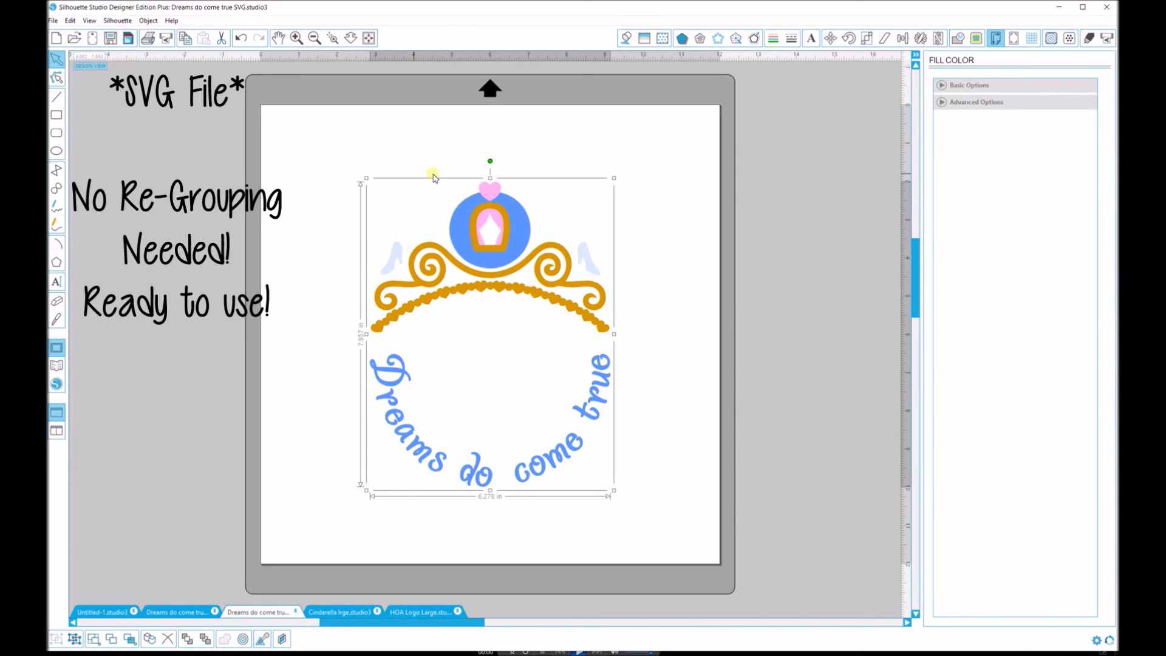
{"action": "left_click", "coordinate": [74, 640]}
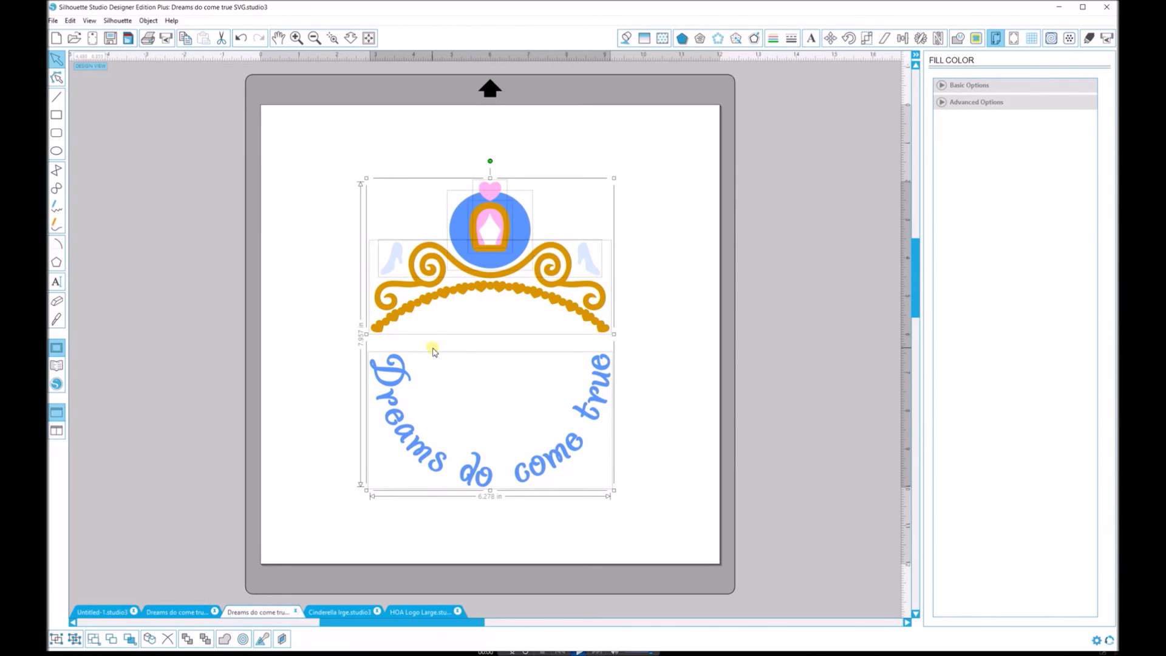
{"action": "left_click", "coordinate": [641, 260]}
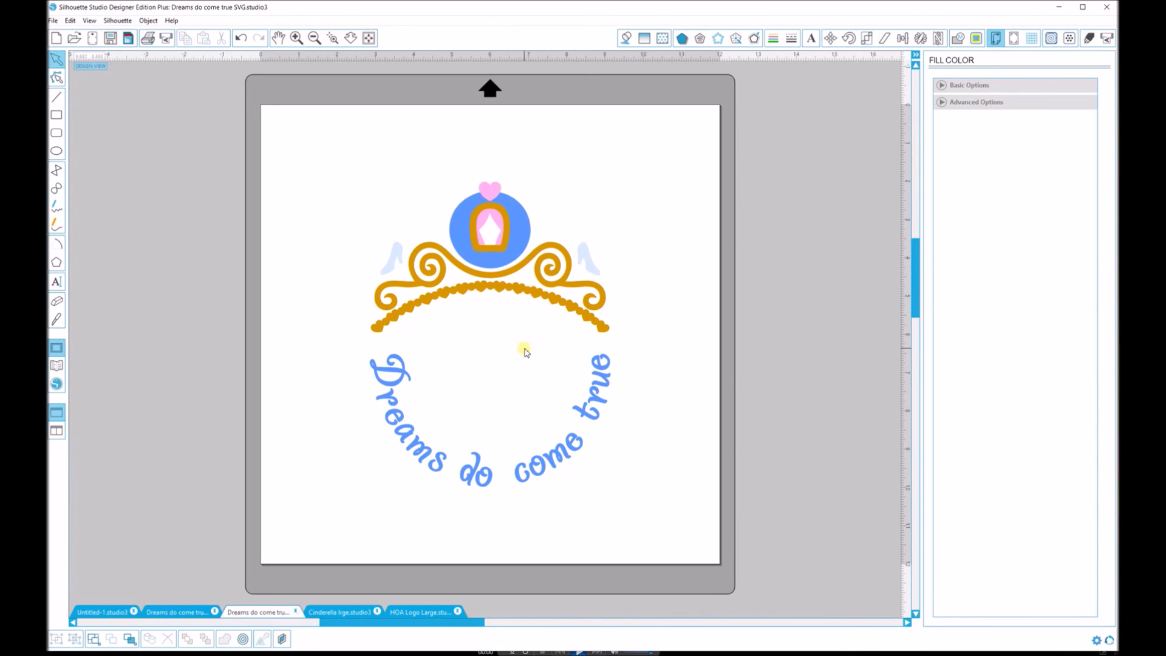
Spread the SVG design's carriage body, crown, shoes, window frame, heart and curtain group, and lettering apart on the page
{"action": "left_click_drag", "start_coordinate": [508, 241], "coordinate": [416, 181]}
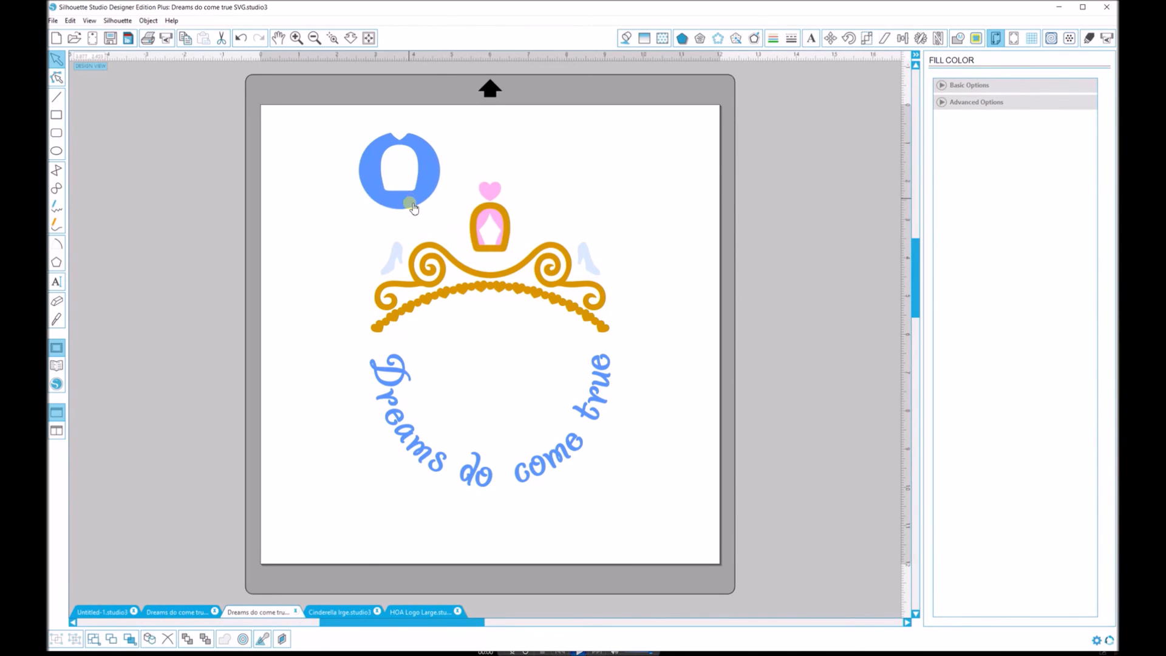
{"action": "left_click_drag", "start_coordinate": [487, 283], "coordinate": [396, 312]}
{"action": "left_click_drag", "start_coordinate": [577, 252], "coordinate": [695, 141]}
{"action": "mouse_move", "coordinate": [505, 224]}
{"action": "left_mouse_down"}
{"action": "mouse_move", "coordinate": [630, 238]}
{"action": "mouse_move", "coordinate": [521, 222]}
{"action": "mouse_move", "coordinate": [544, 216]}
{"action": "mouse_move", "coordinate": [514, 235]}
{"action": "left_mouse_up"}
{"action": "mouse_move", "coordinate": [610, 390]}
{"action": "left_mouse_down"}
{"action": "mouse_move", "coordinate": [510, 437]}
{"action": "mouse_move", "coordinate": [624, 404]}
{"action": "left_mouse_up"}
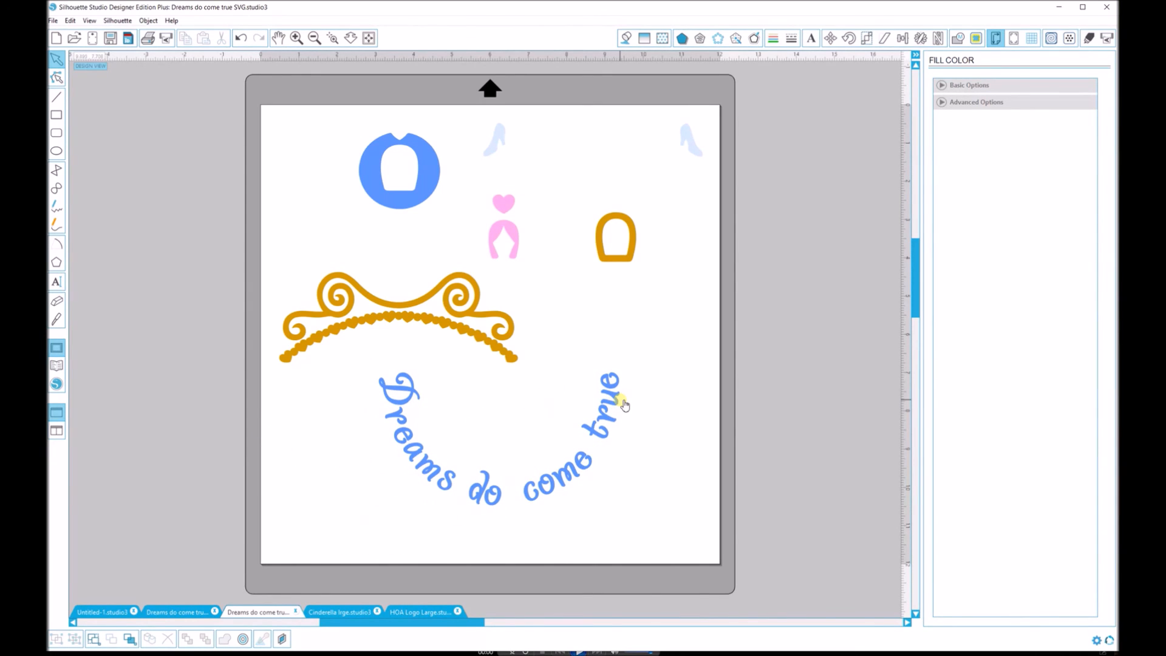